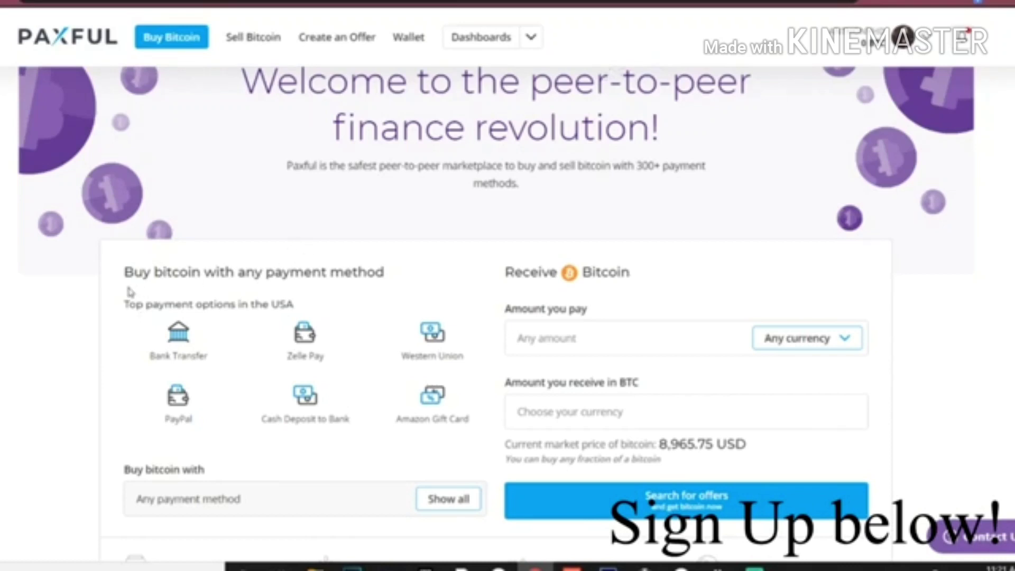
# - Go to Paxful's Buy Bitcoin offers page
pyautogui.scroll(2, 129, 94)
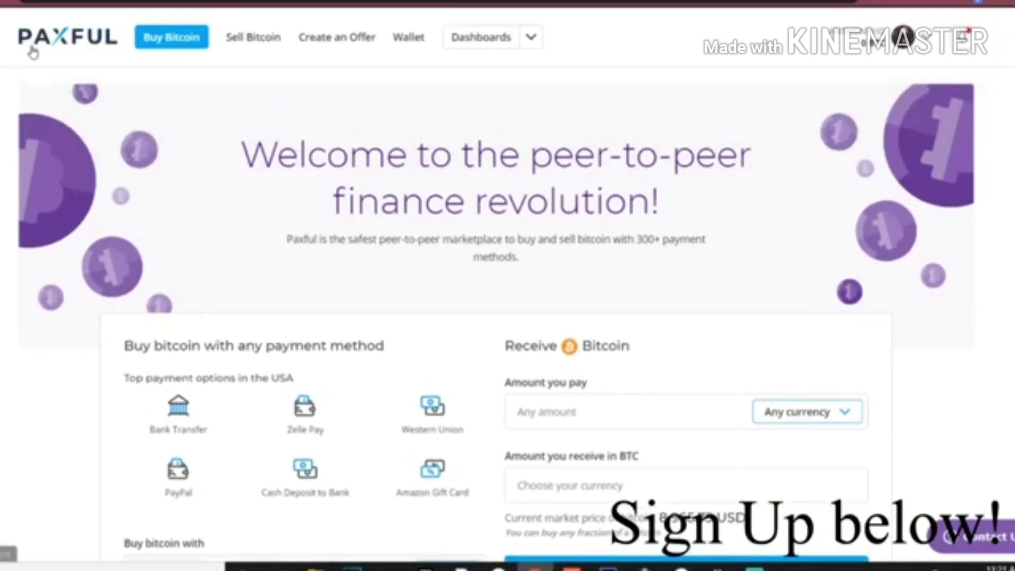
pyautogui.scroll(-8, 361, 254)
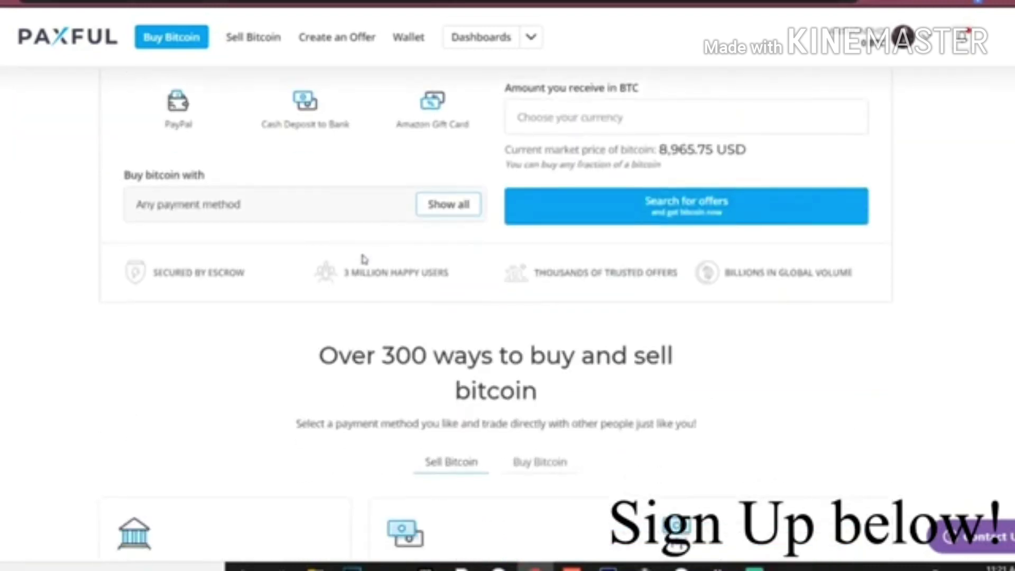
pyautogui.scroll(-4, 430, 351)
pyautogui.scroll(11, 424, 315)
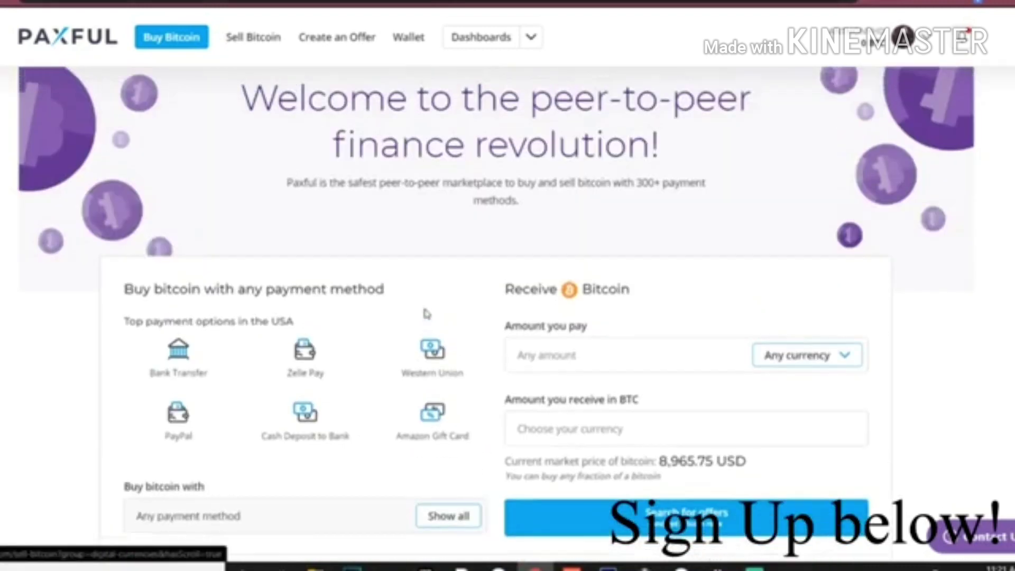
pyautogui.click(189, 47)
# - Show the full list of 330 payment options
pyautogui.scroll(-1, 396, 272)
pyautogui.scroll(-2, 327, 392)
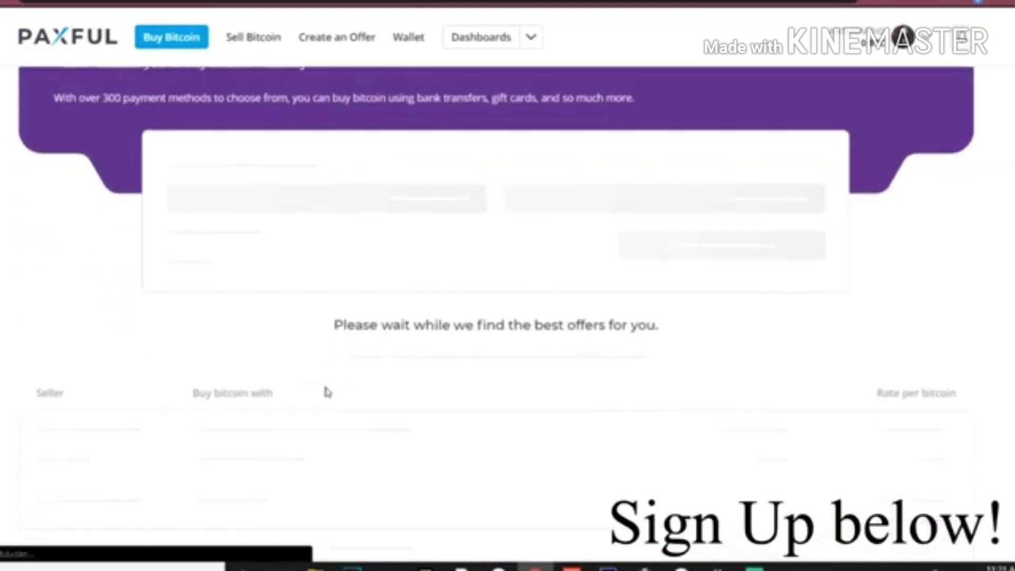
pyautogui.scroll(-3, 349, 370)
pyautogui.click(431, 139)
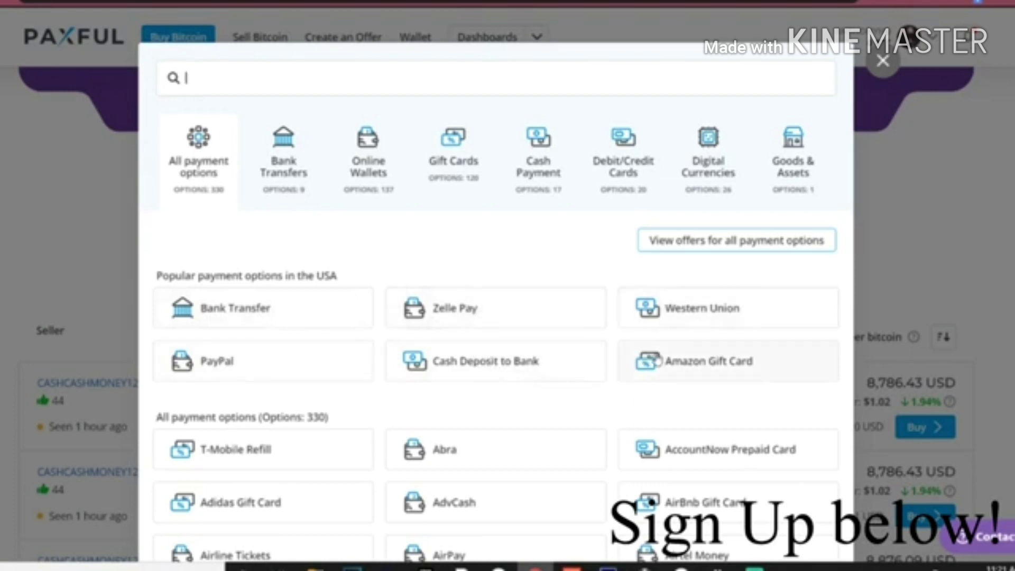
# - Choose PayPal from the Popular payment options in the USA
pyautogui.scroll(-1, 661, 363)
pyautogui.scroll(1, 476, 264)
pyautogui.scroll(-5, 575, 349)
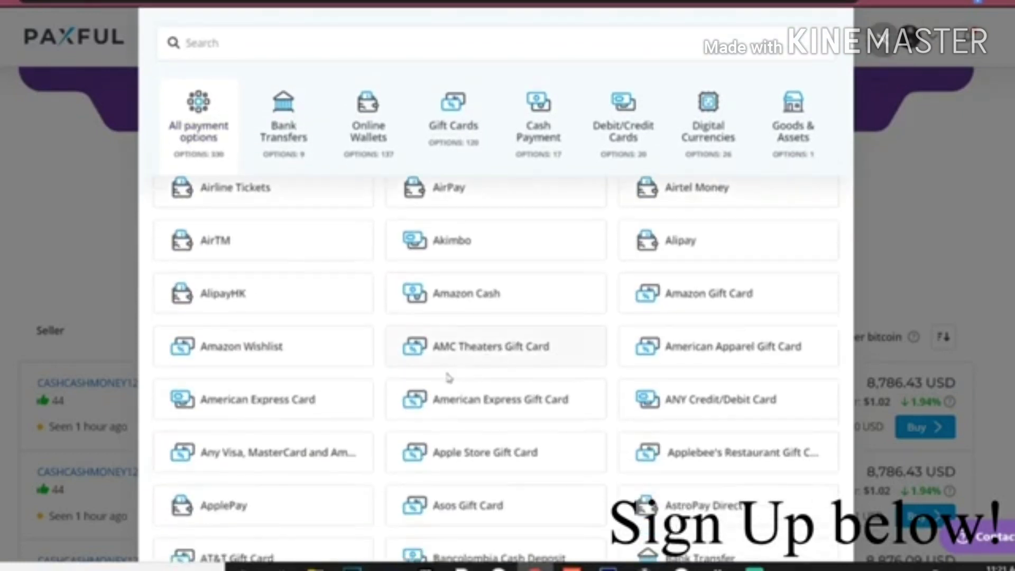
pyautogui.scroll(5, 447, 392)
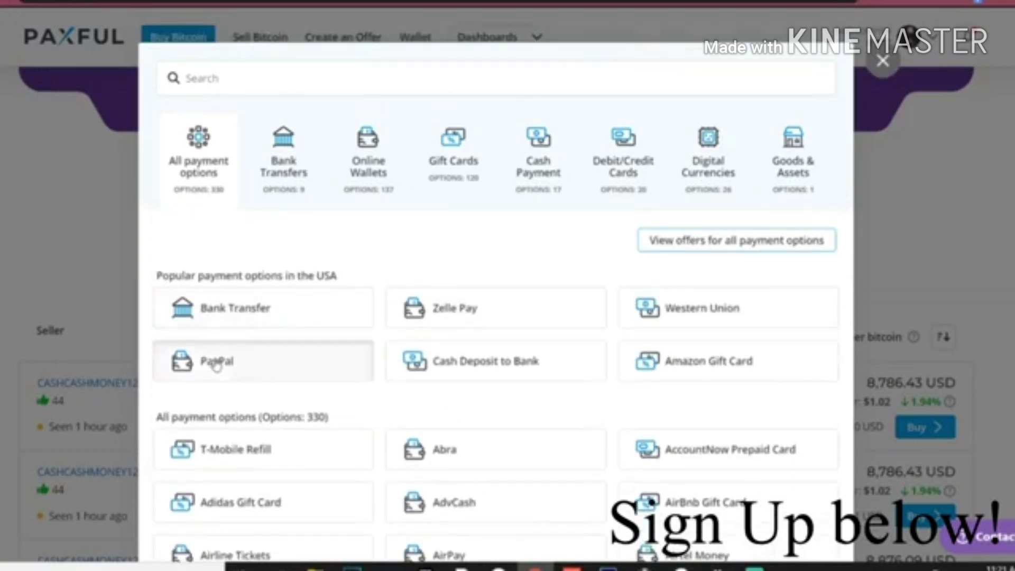
pyautogui.click(216, 361)
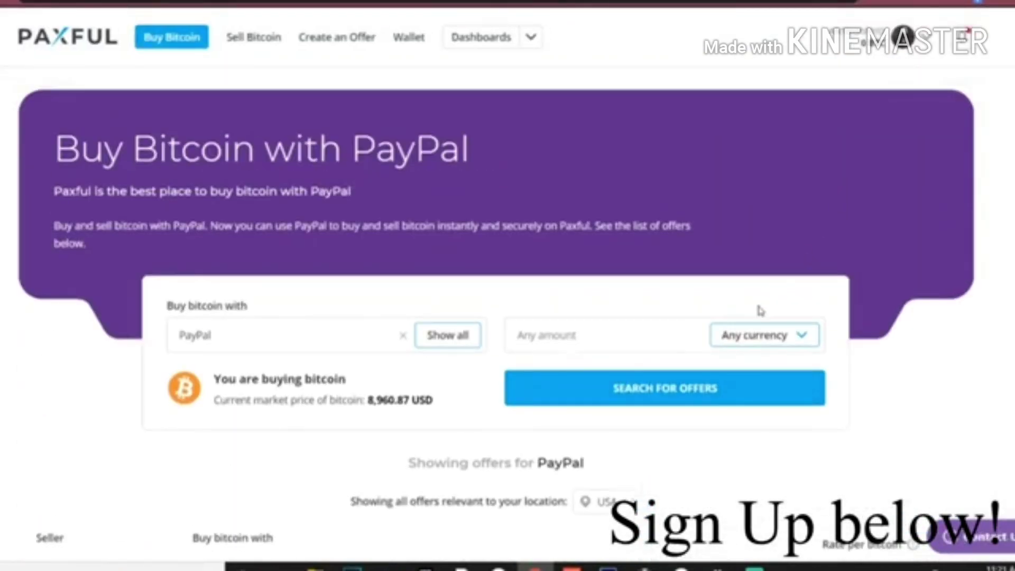
# - Set the currency to US Dollar and search PayPal offers for 200 USD
pyautogui.click(761, 334)
pyautogui.scroll(-1, 904, 383)
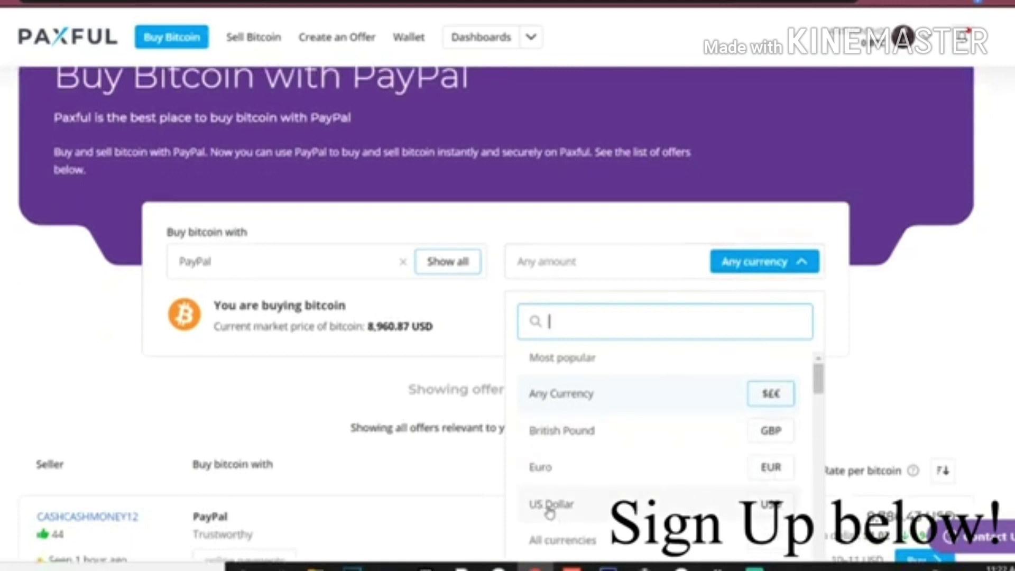
pyautogui.click(569, 511)
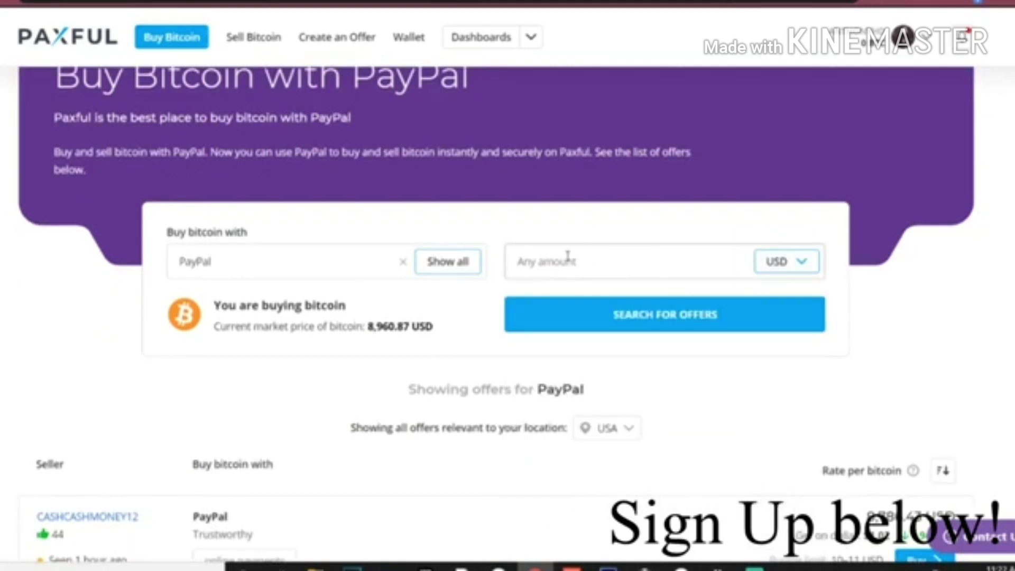
pyautogui.write('200')
pyautogui.click(579, 323)
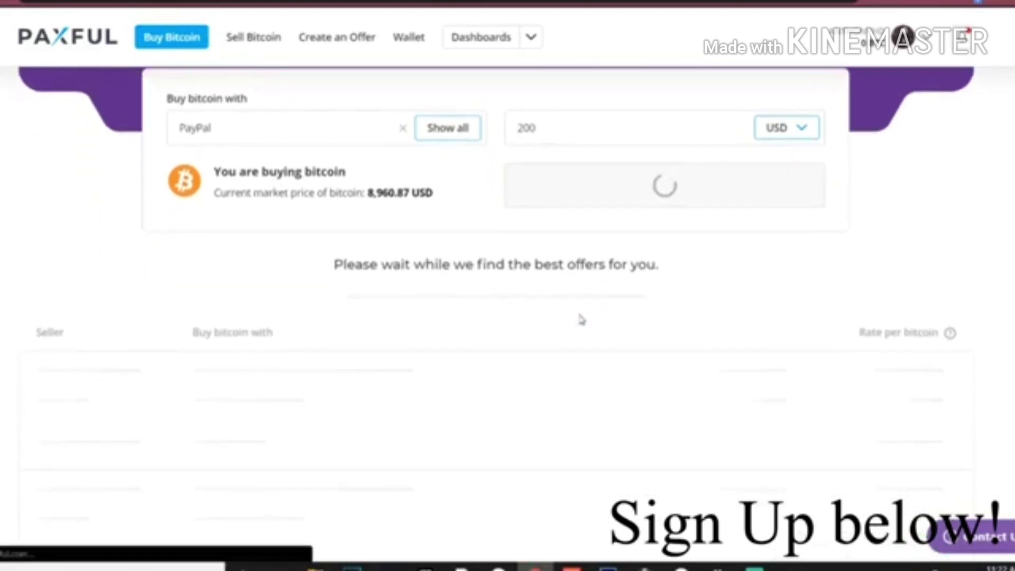
pyautogui.doubleClick(497, 295)
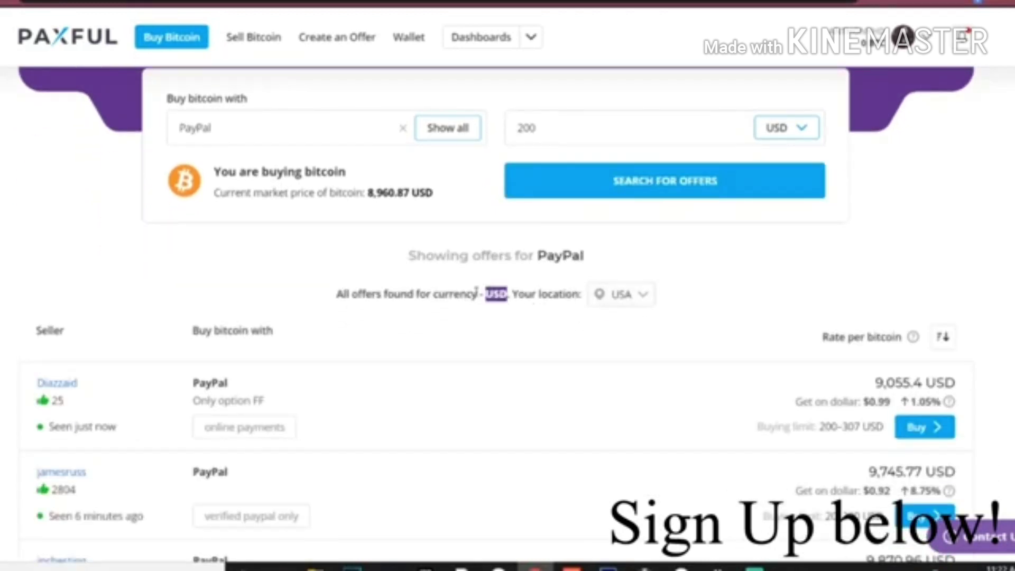
pyautogui.click(529, 295)
pyautogui.scroll(-3, 408, 292)
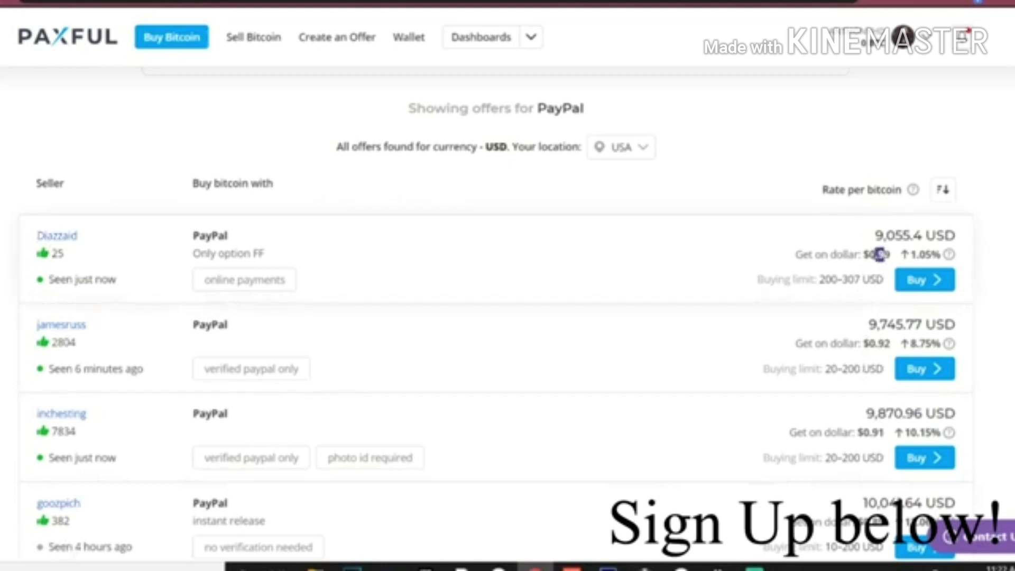
pyautogui.moveTo(880, 255); pyautogui.dragTo(796, 253)
pyautogui.click(801, 250)
pyautogui.doubleClick(61, 342)
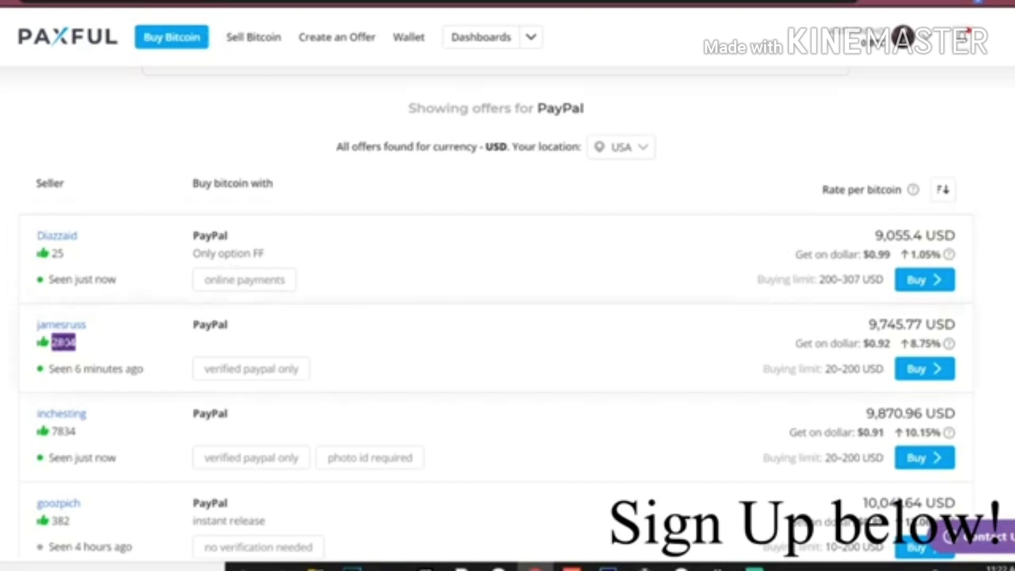
pyautogui.click(56, 388)
pyautogui.doubleClick(63, 431)
pyautogui.click(58, 475)
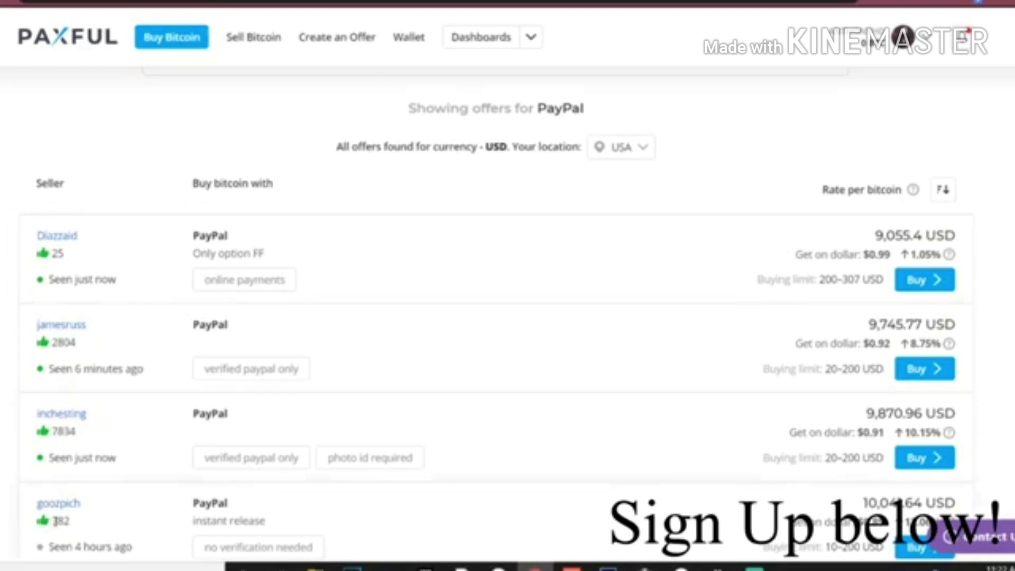
pyautogui.doubleClick(61, 521)
pyautogui.click(70, 428)
# - Look at the third seller's offer, then open the second seller's PayPal offer instead
pyautogui.click(925, 458)
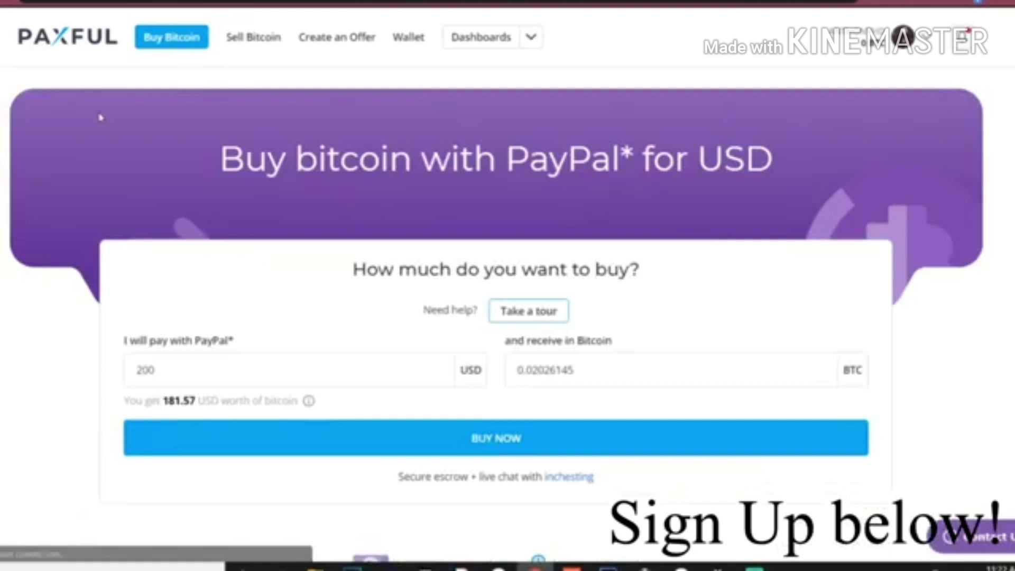
pyautogui.click(167, 431)
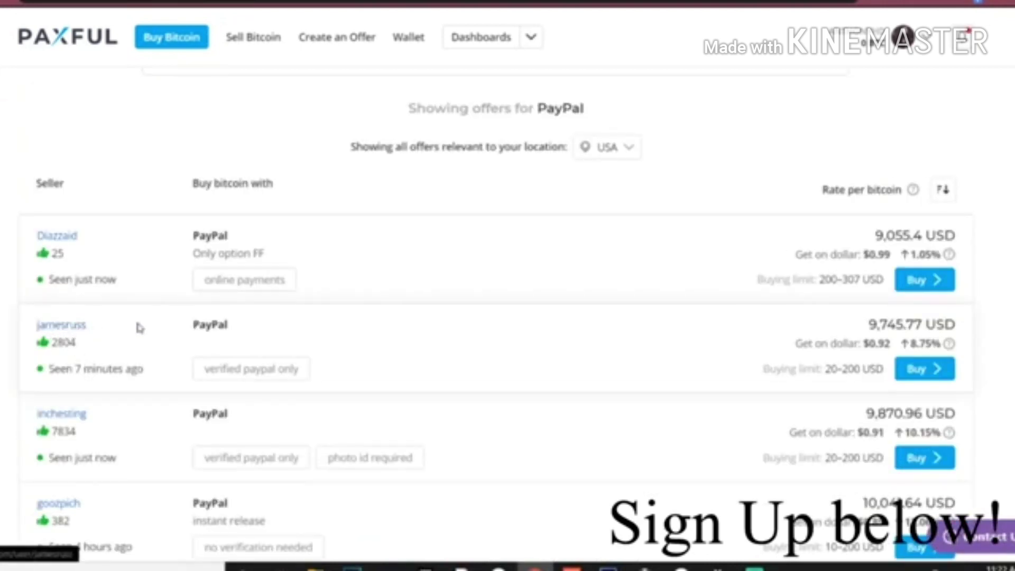
pyautogui.click(926, 377)
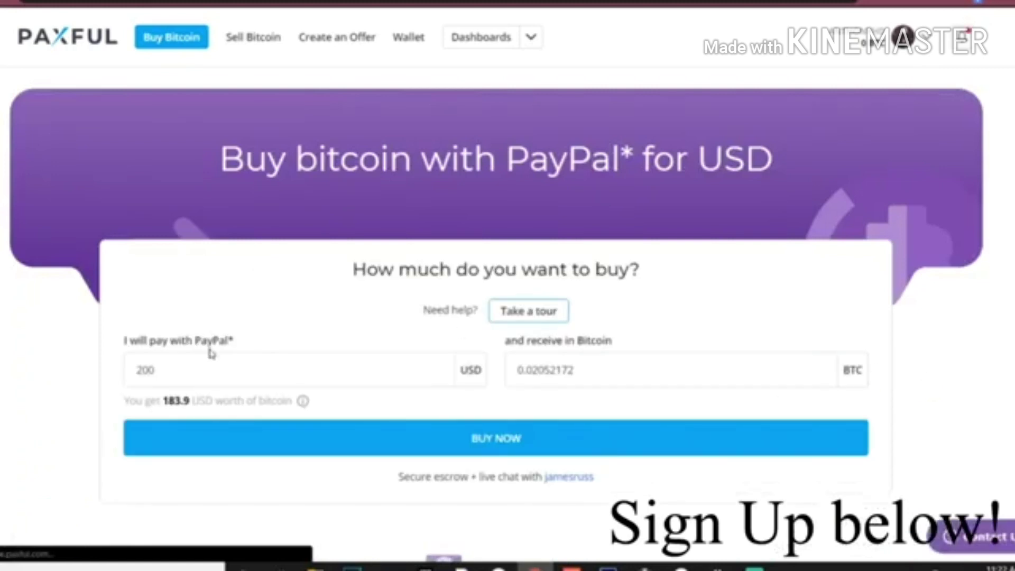
pyautogui.scroll(-1, 161, 261)
# - Check the offer: 200 USD buys 183.9 USD of bitcoin, within a 200 USD limit
pyautogui.click(158, 300)
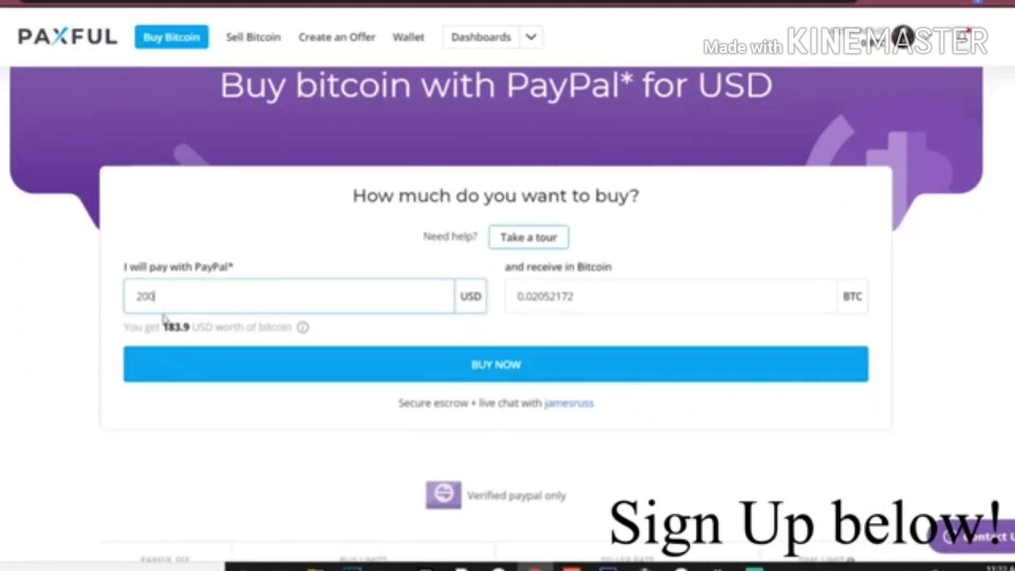
pyautogui.doubleClick(175, 325)
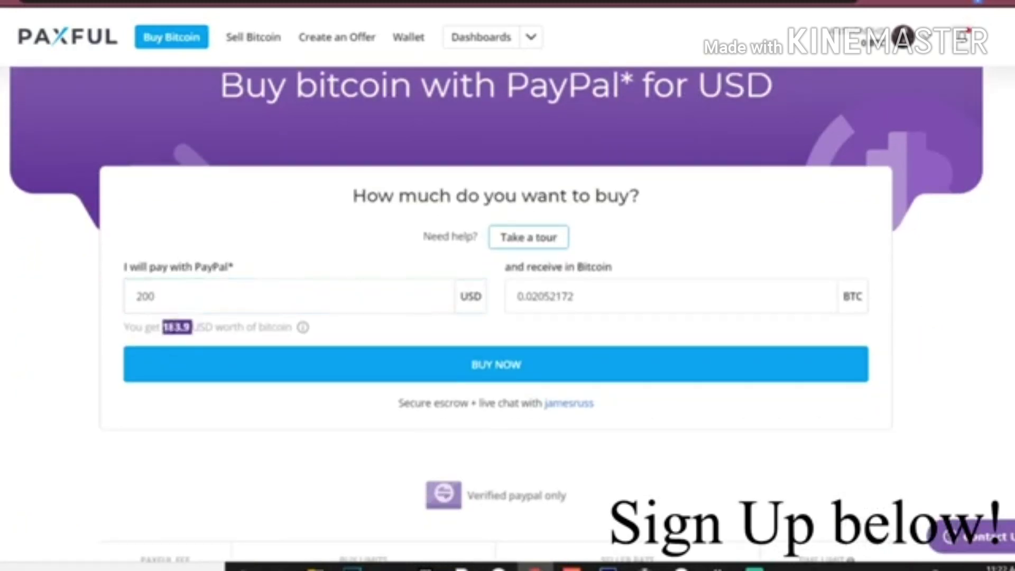
pyautogui.scroll(-10, 285, 381)
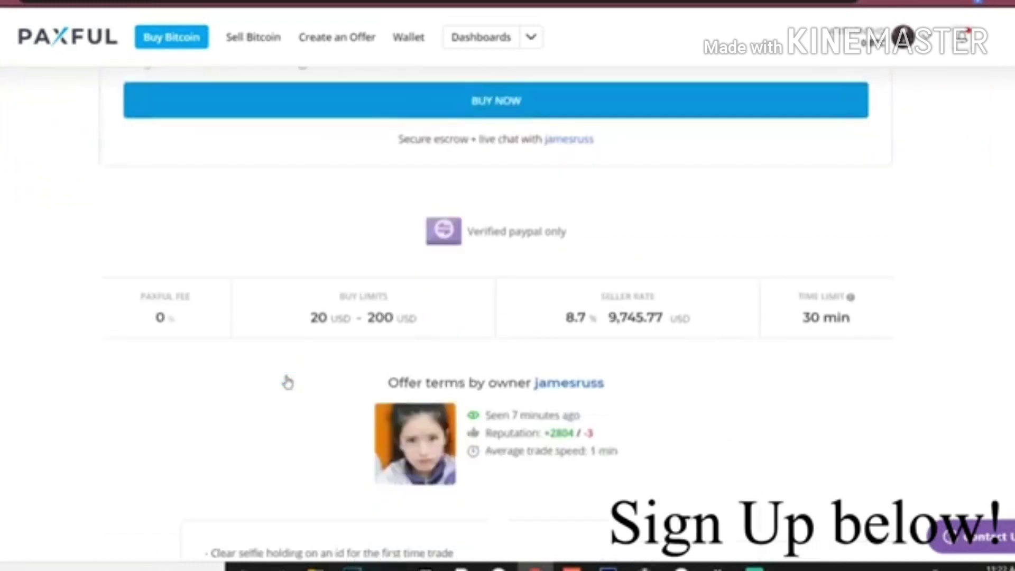
pyautogui.scroll(4, 272, 358)
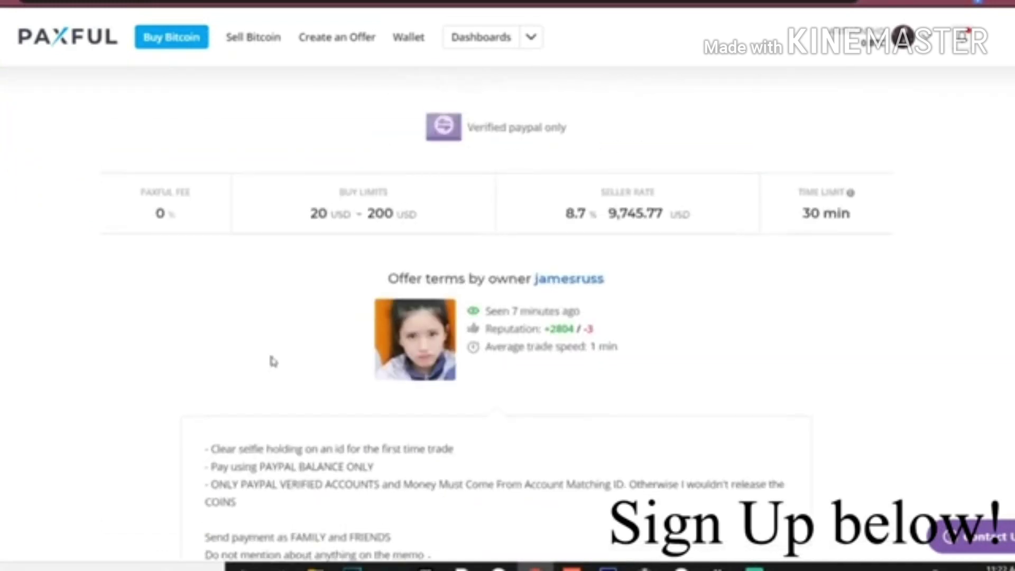
pyautogui.scroll(-3, 272, 358)
pyautogui.scroll(3, 362, 235)
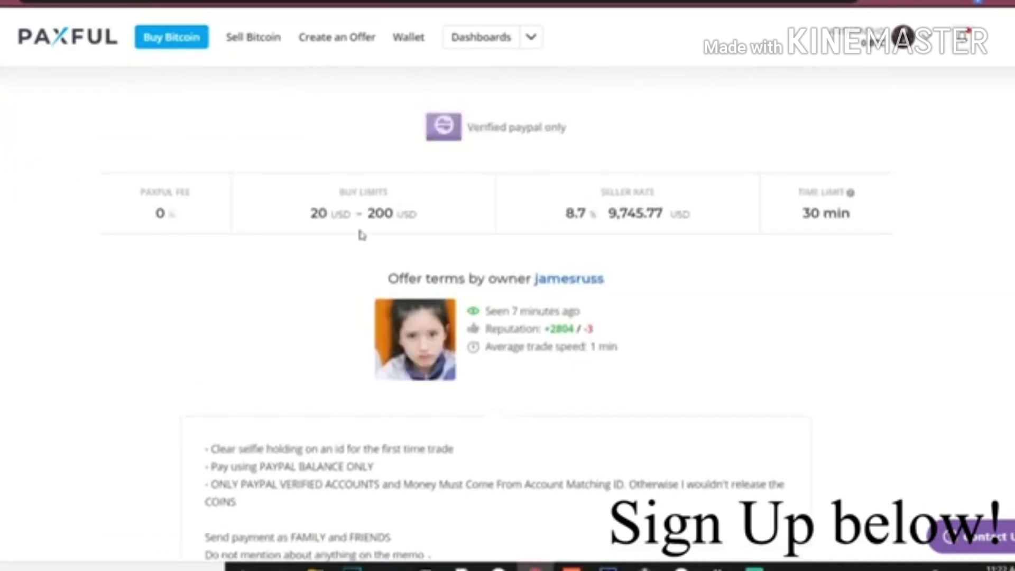
pyautogui.doubleClick(396, 208)
pyautogui.click(397, 207)
pyautogui.scroll(-4, 798, 265)
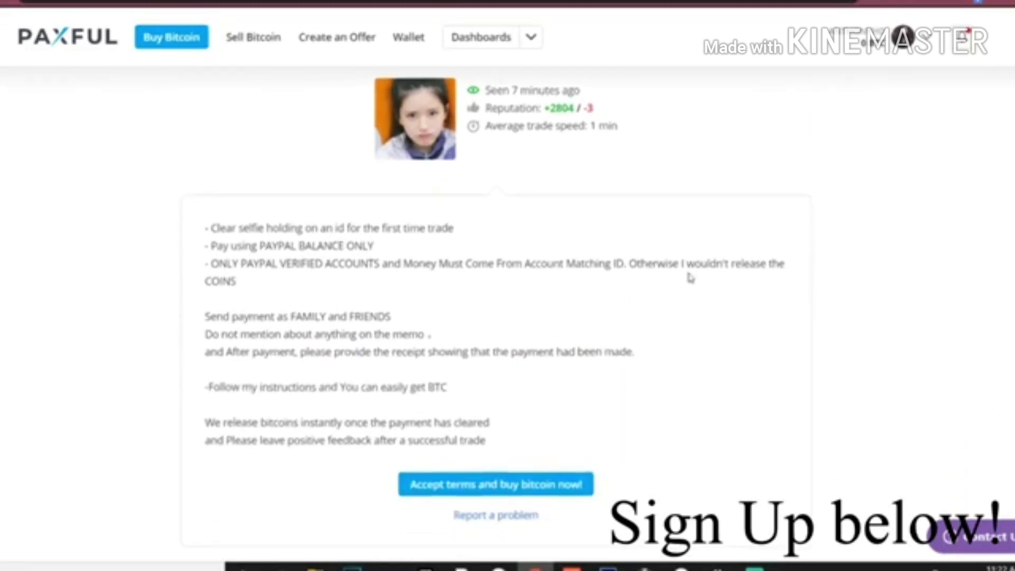
# - Read the seller's terms: verified PayPal, balance-only payment, Family and Friends, selfie required
pyautogui.moveTo(212, 229); pyautogui.dragTo(592, 461)
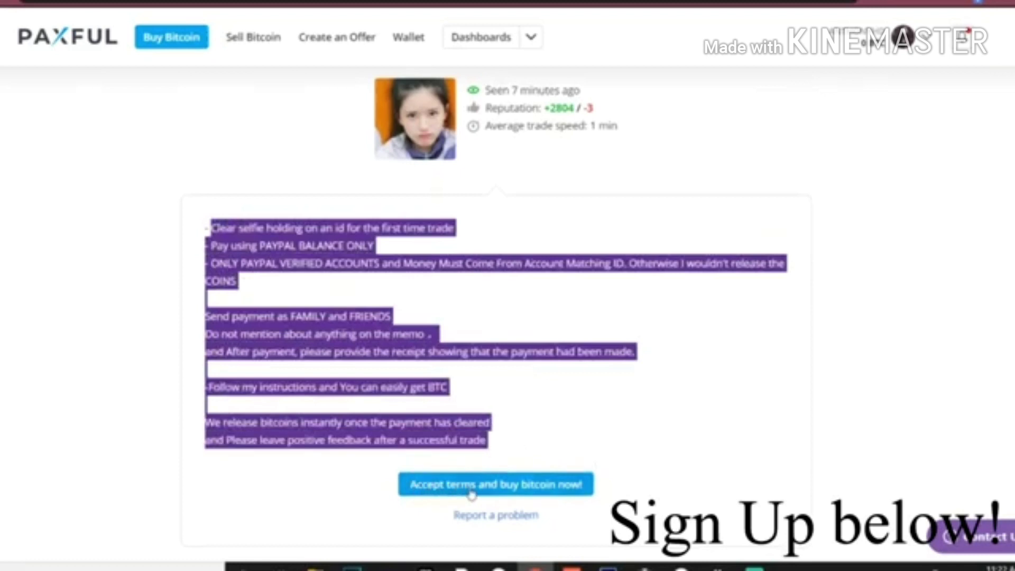
pyautogui.click(515, 417)
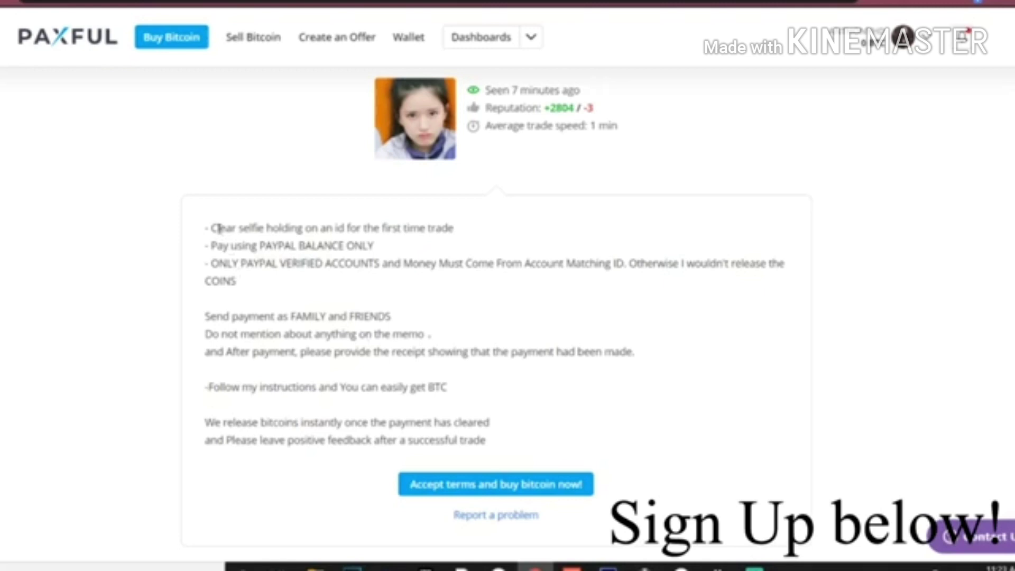
pyautogui.moveTo(324, 227); pyautogui.dragTo(345, 228)
pyautogui.click(406, 229)
pyautogui.scroll(10, 359, 438)
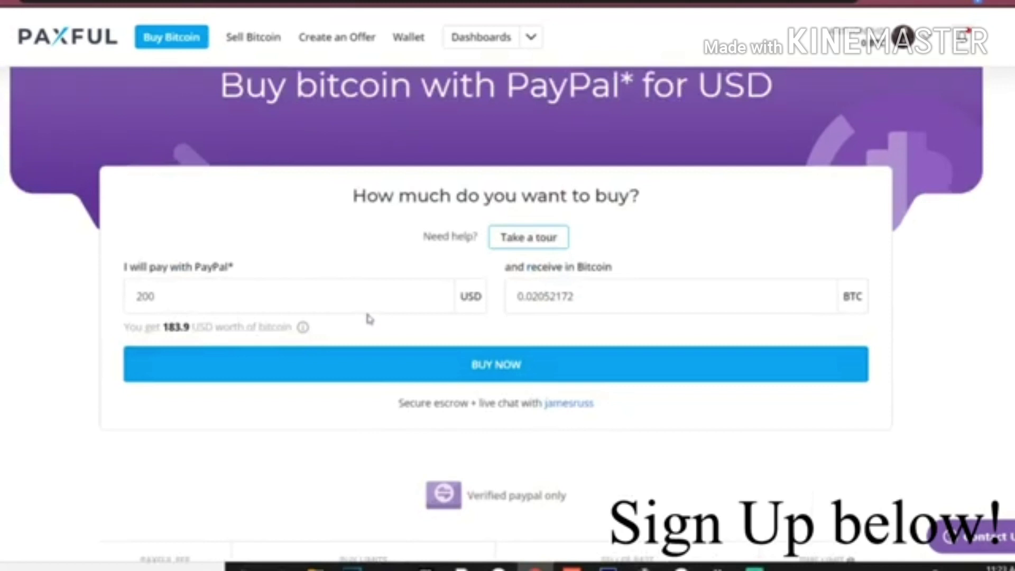
# - Start the trade paying 200 USD via PayPal for 0.02052172 BTC
pyautogui.click(365, 357)
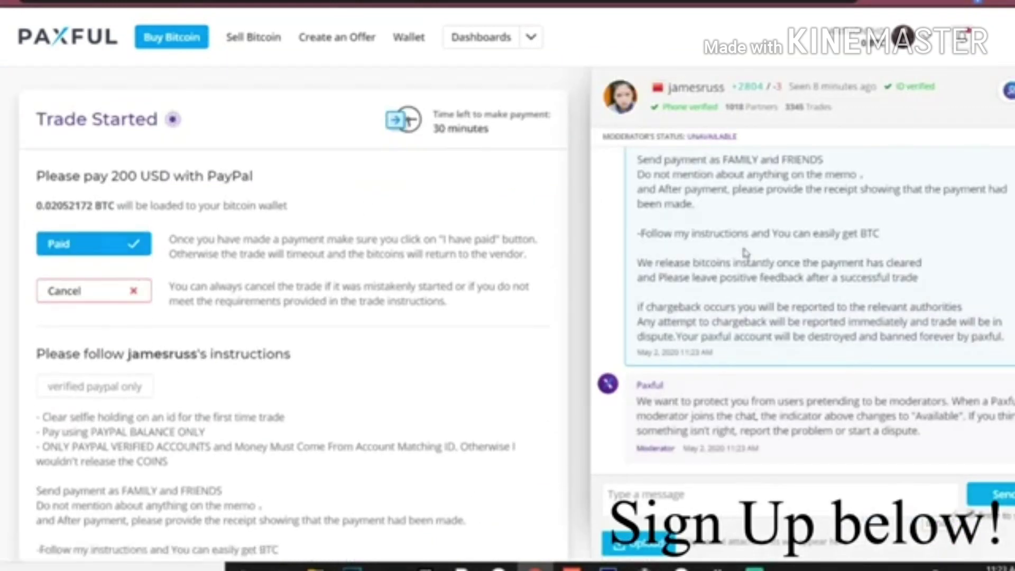
pyautogui.tripleClick(98, 203)
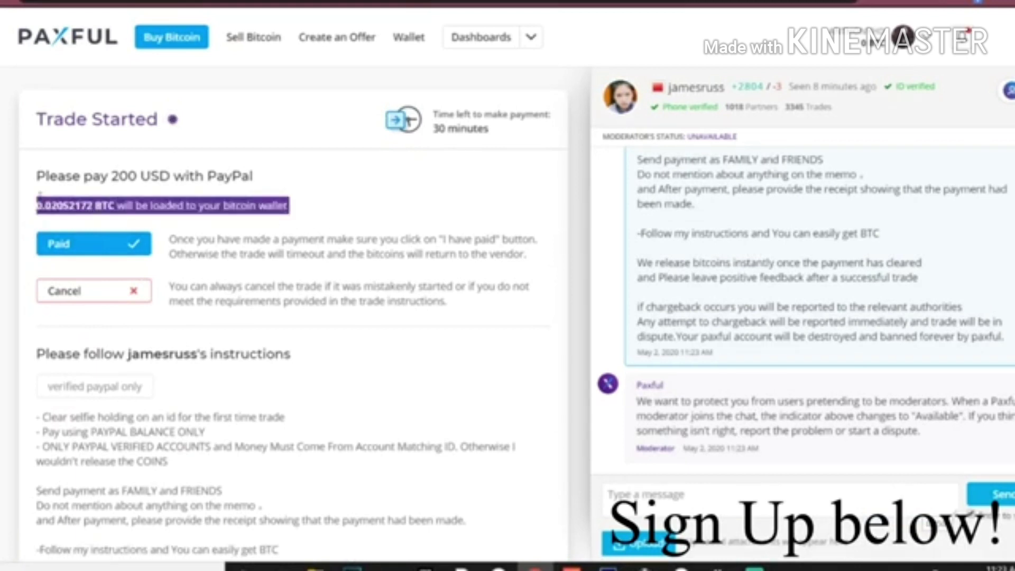
pyautogui.click(38, 198)
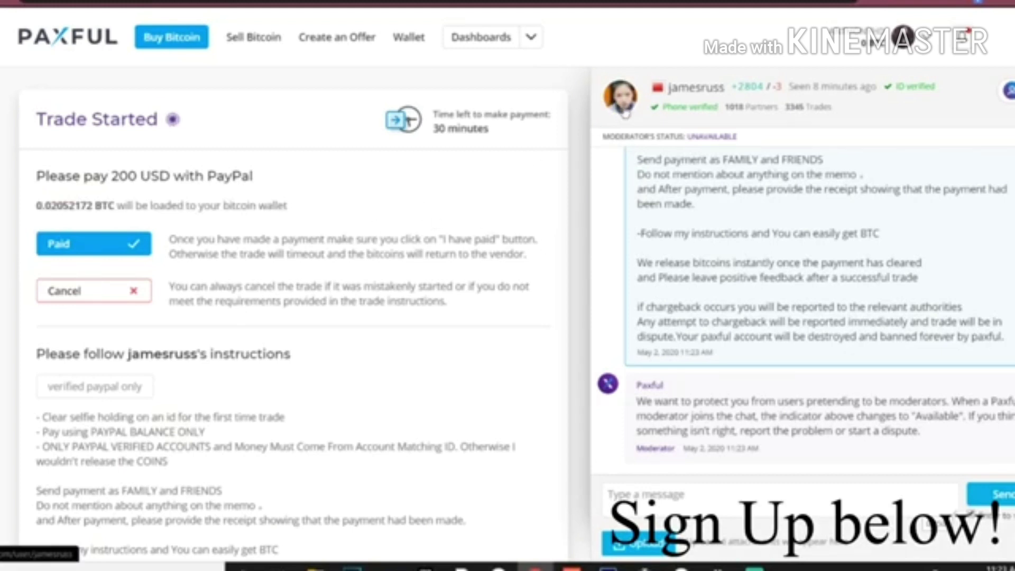
pyautogui.scroll(-2, 347, 256)
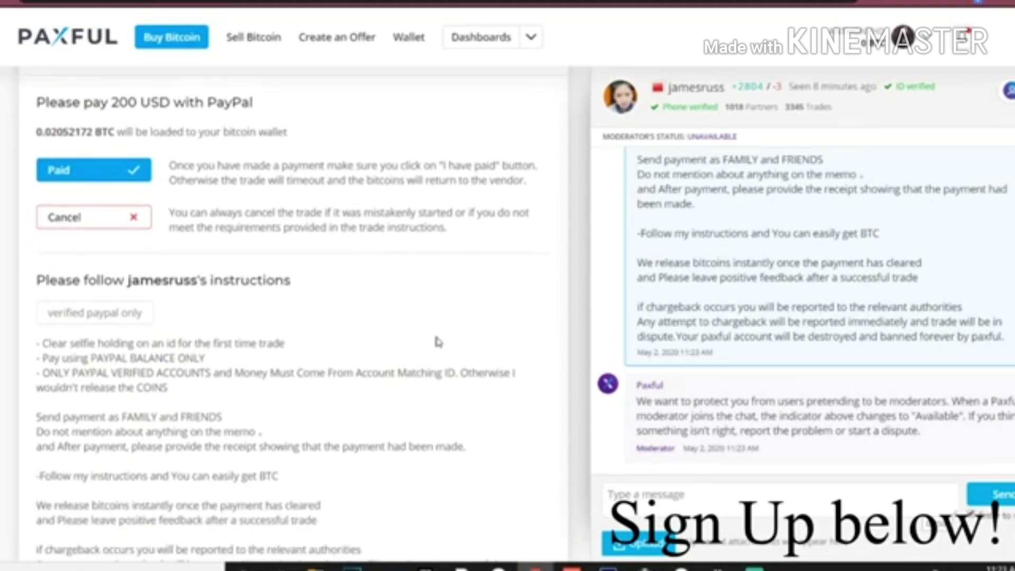
pyautogui.scroll(-5, 438, 344)
pyautogui.scroll(3, 411, 360)
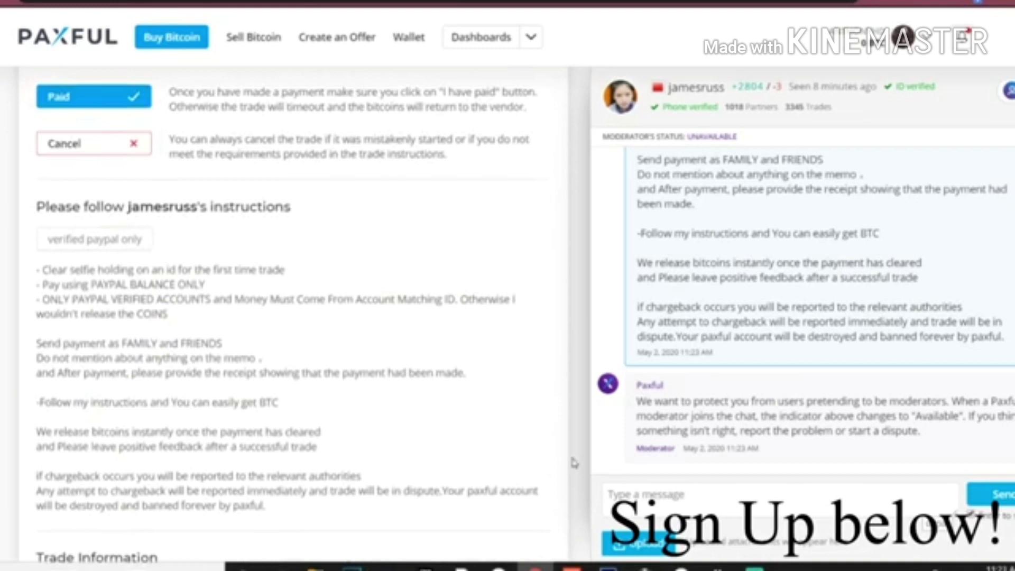
# - Send the vendor a 'Hi' greeting in the trade chat
pyautogui.click(646, 497)
pyautogui.write('Hi')
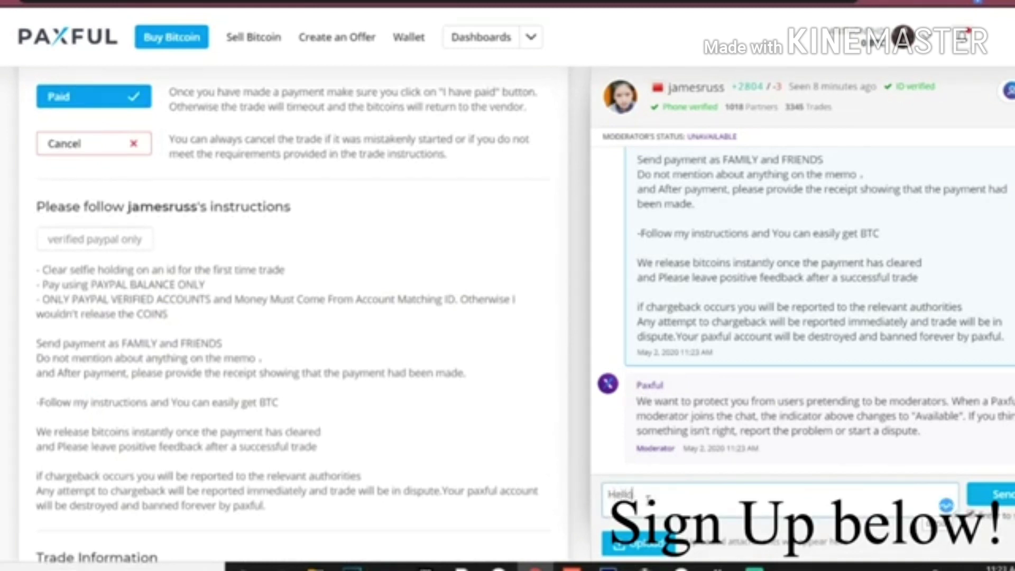
pyautogui.press('Return')
# - Scroll back through the chat history and view the selfie attachment full-size
pyautogui.scroll(5, 763, 406)
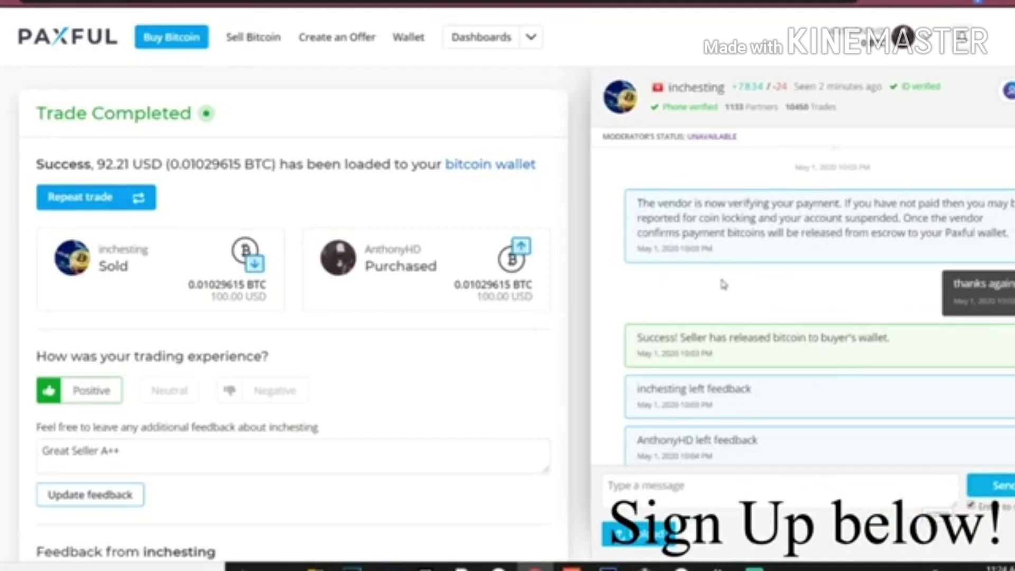
pyautogui.scroll(3, 725, 288)
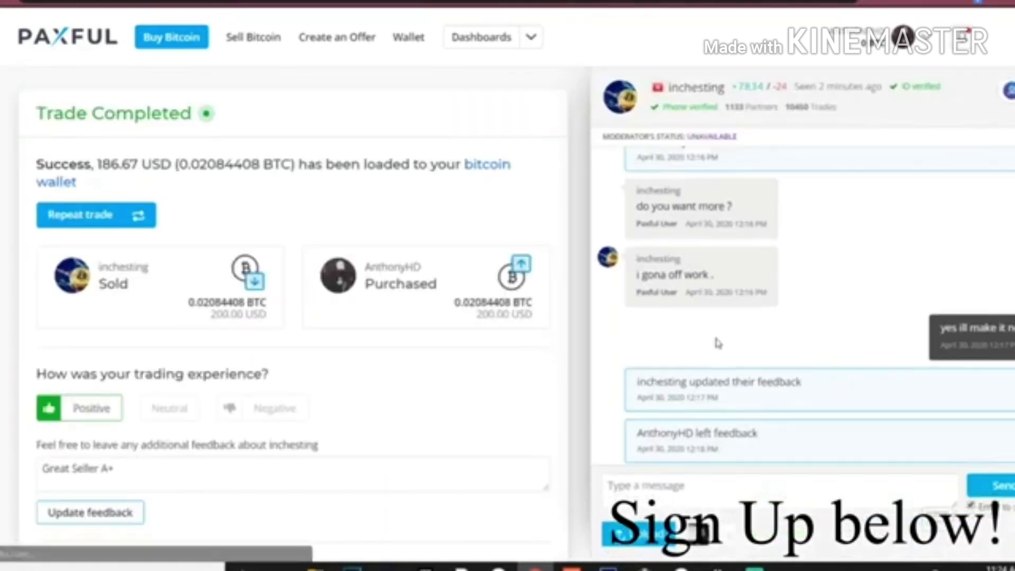
pyautogui.scroll(15, 718, 343)
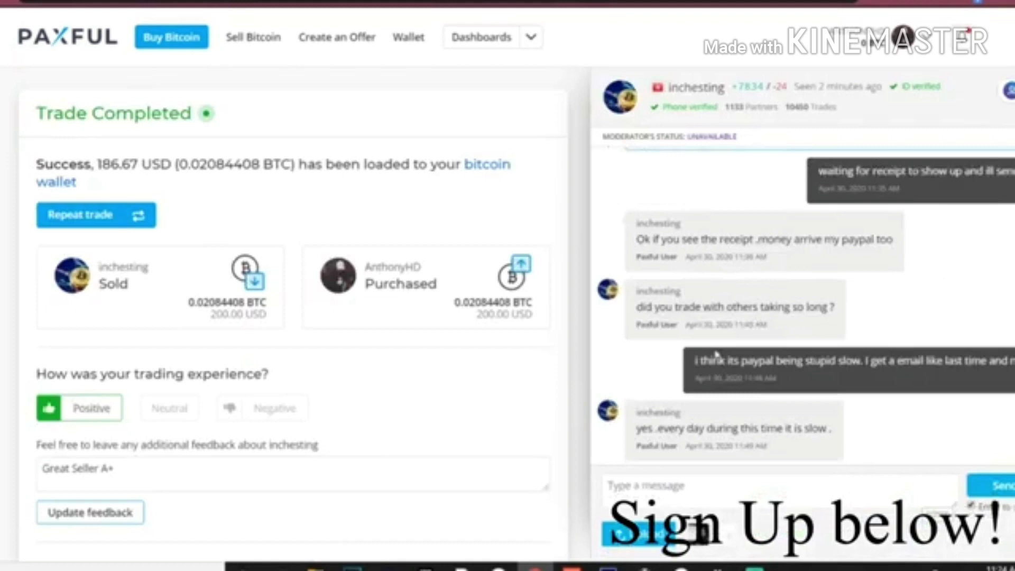
pyautogui.scroll(-10, 767, 344)
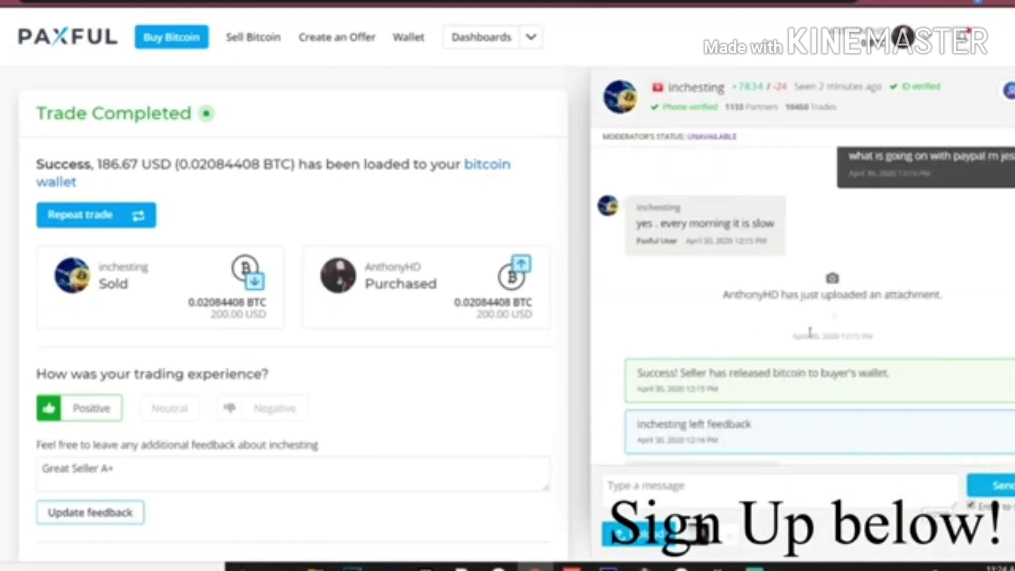
pyautogui.scroll(10, 811, 332)
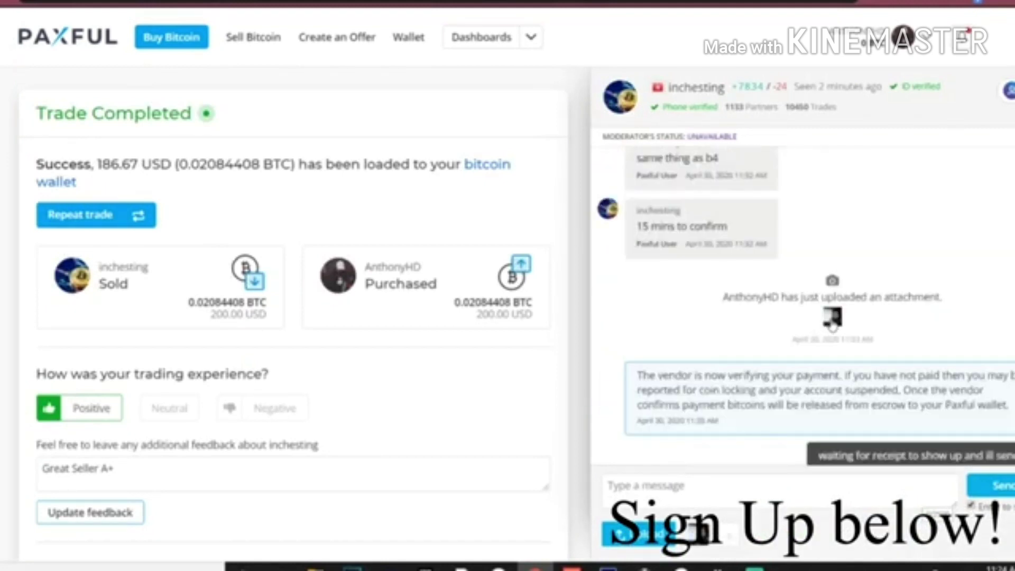
pyautogui.click(832, 319)
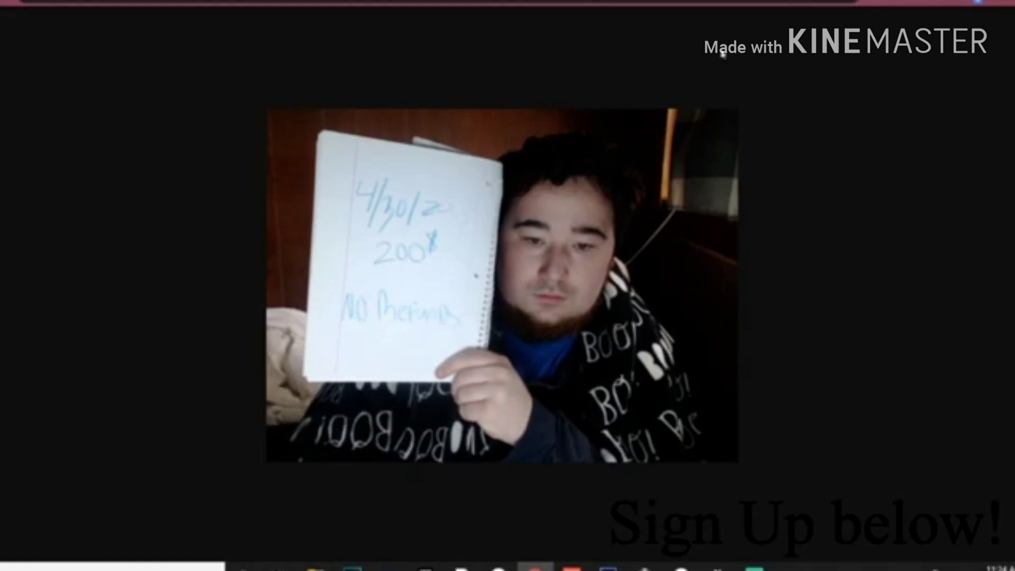
# - Close the photo and select the vendor's PayPal e-mail address in the trade chat
pyautogui.press('Escape')
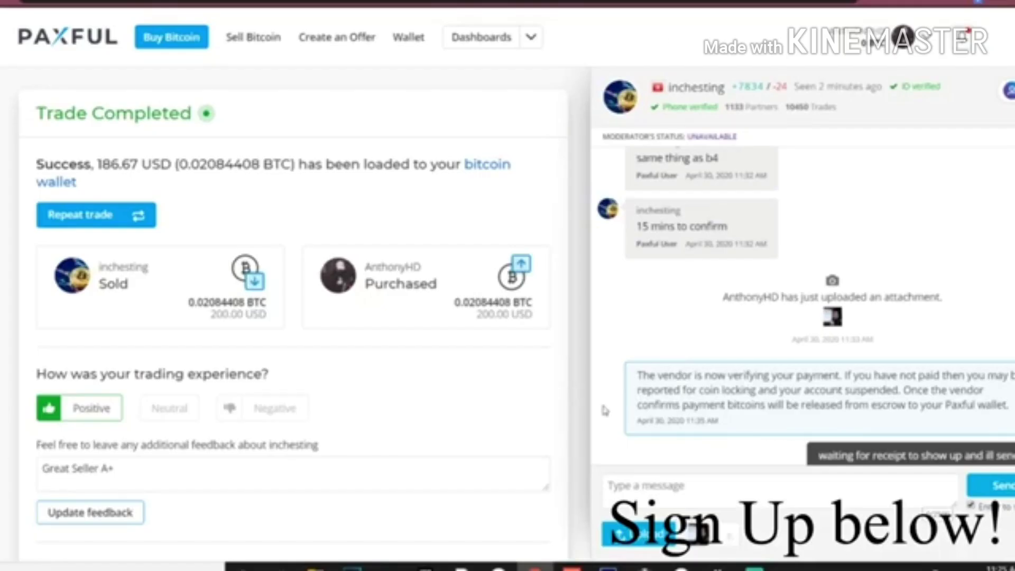
pyautogui.scroll(5, 691, 383)
pyautogui.scroll(-3, 692, 383)
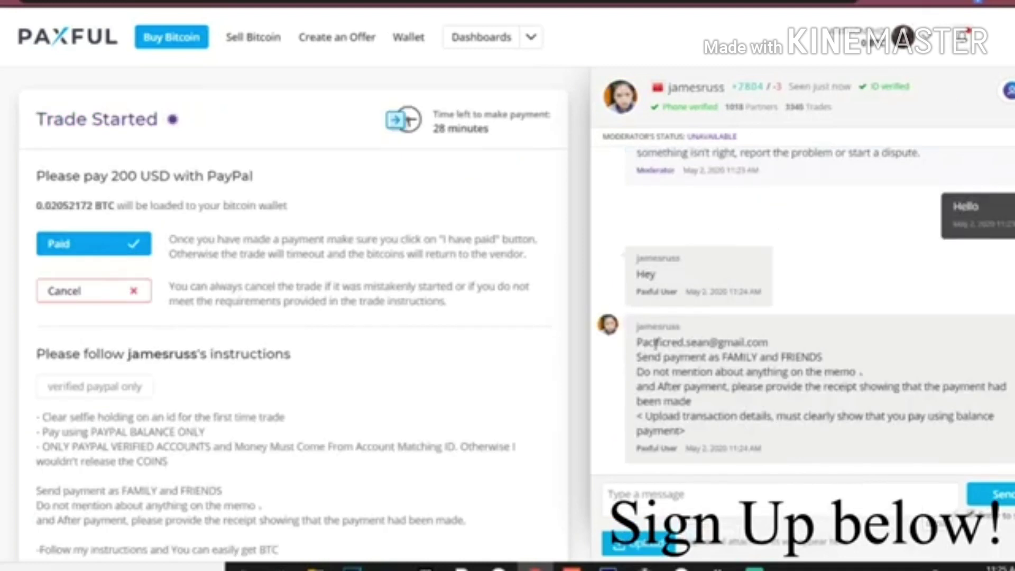
pyautogui.moveTo(637, 343); pyautogui.dragTo(770, 342)
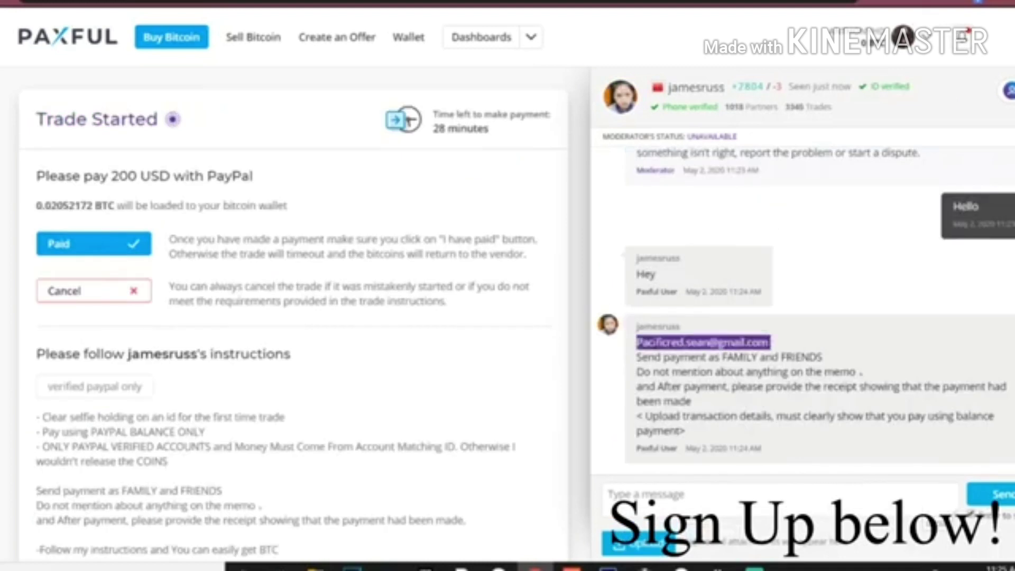
pyautogui.click(714, 378)
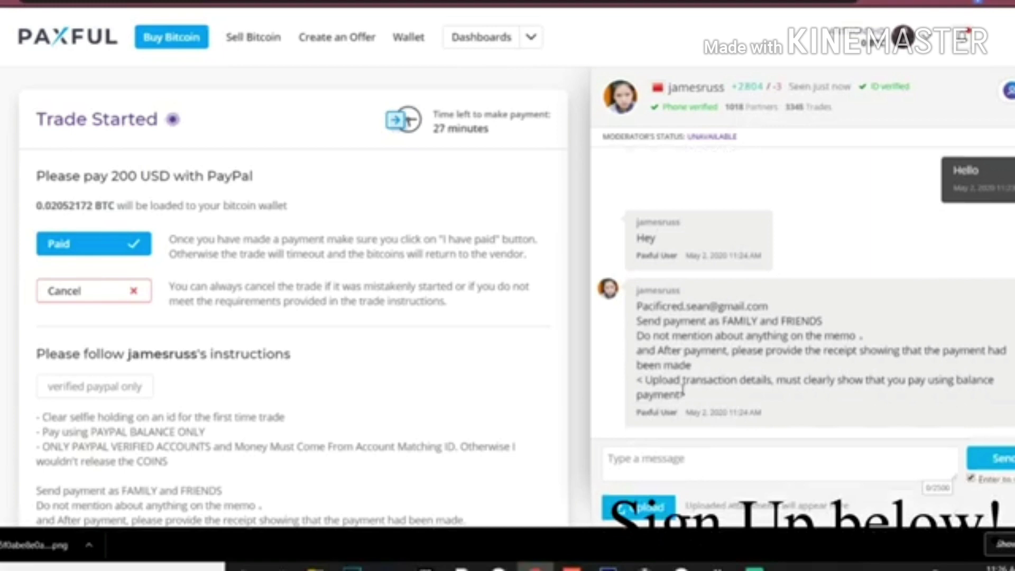
# - Confirm the PayPal payment was sent and upload the receipt png to the trade chat
pyautogui.click(110, 250)
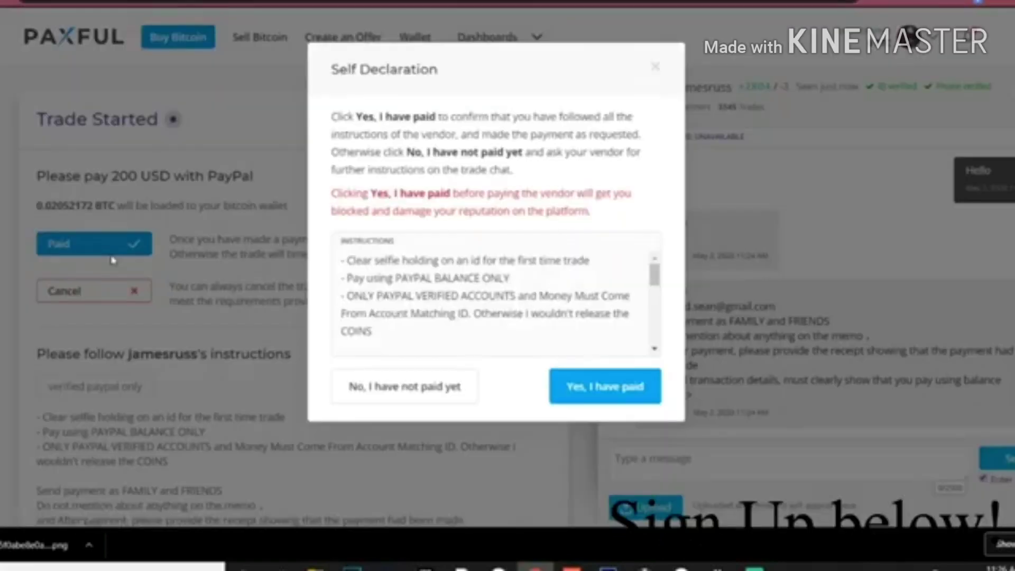
pyautogui.click(562, 382)
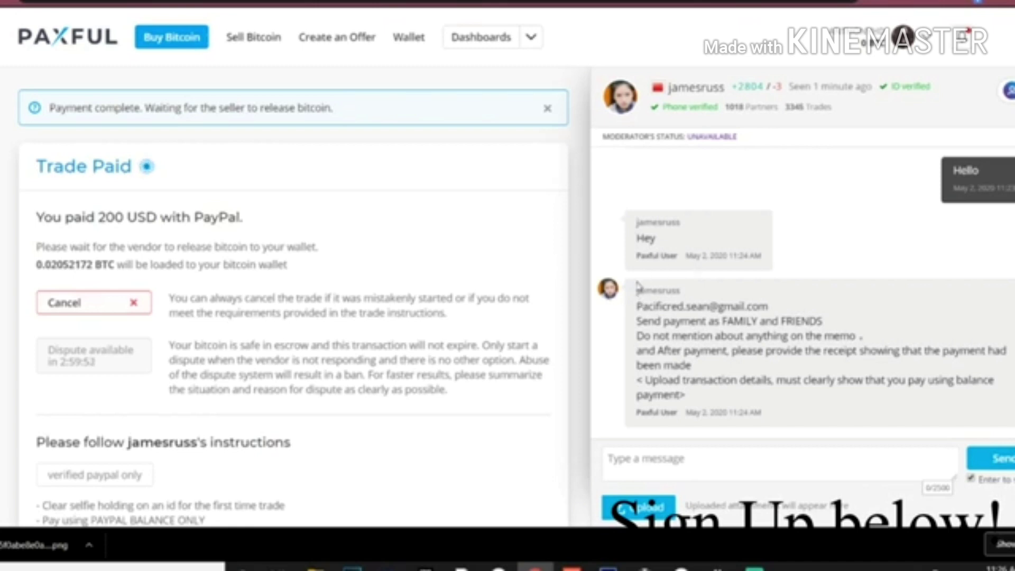
pyautogui.click(640, 509)
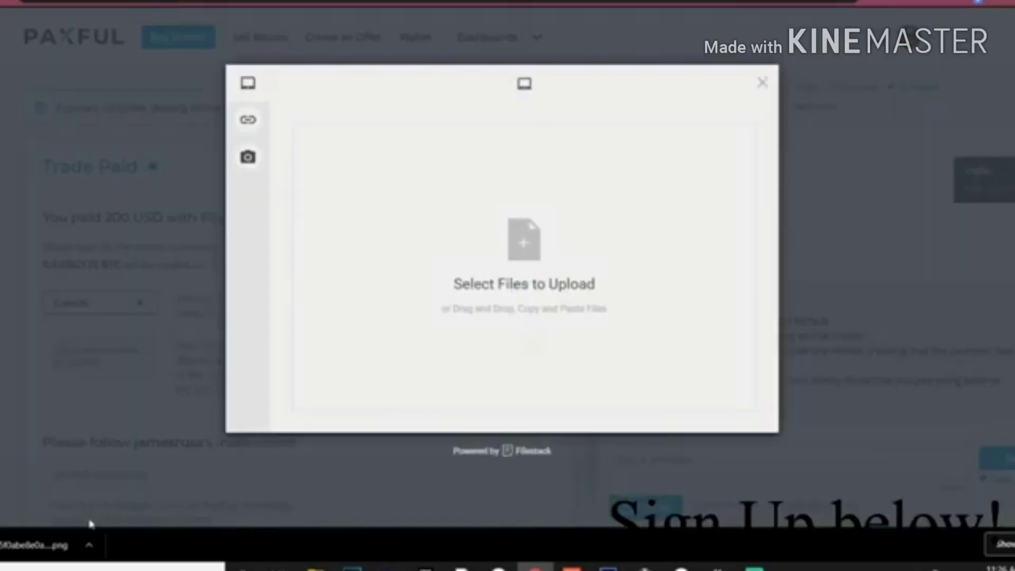
pyautogui.click(89, 546)
pyautogui.click(125, 493)
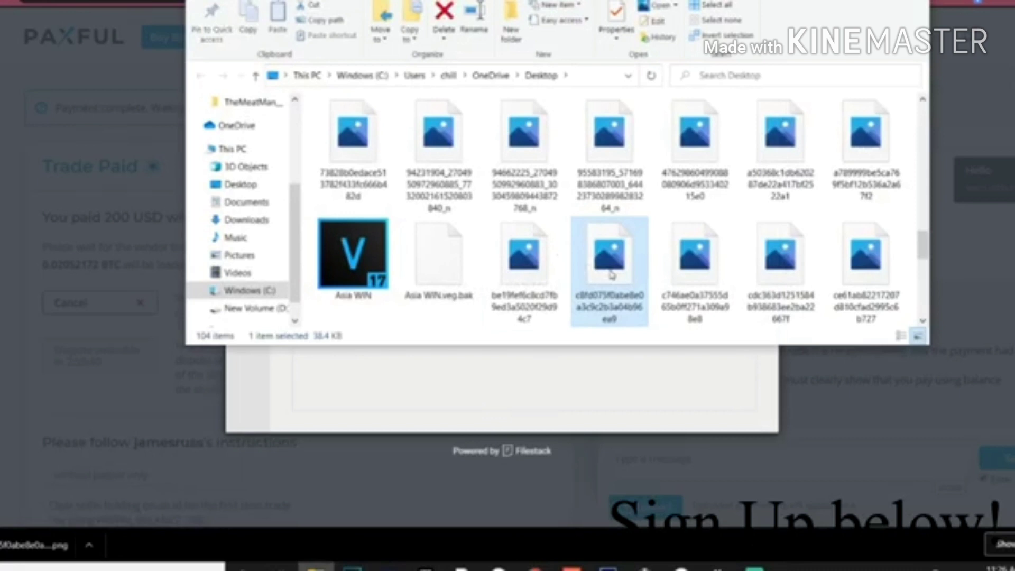
pyautogui.moveTo(612, 274); pyautogui.dragTo(572, 372)
pyautogui.click(727, 414)
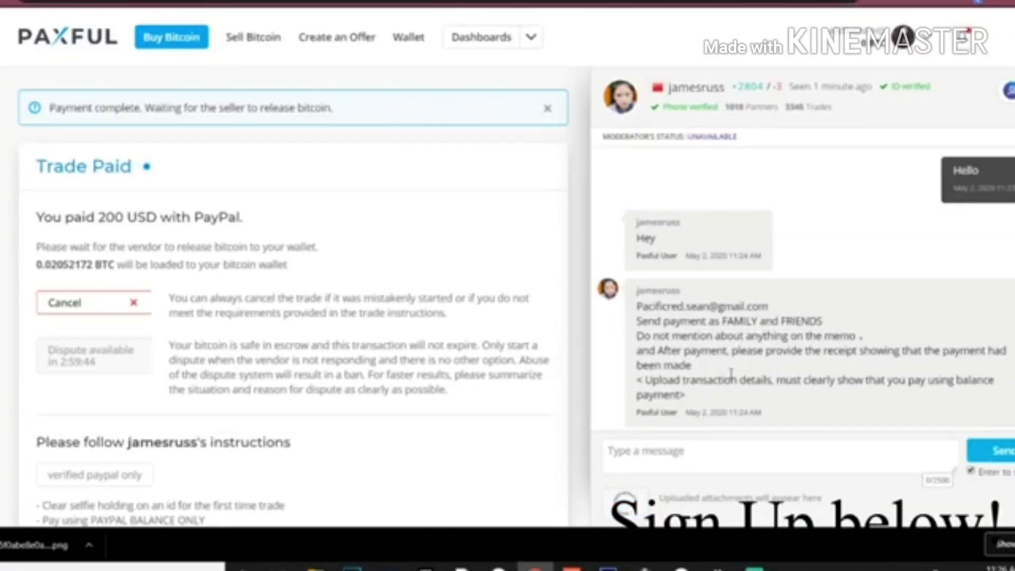
# - Check the uploaded receipt and wait until the seller releases 0.02052172 BTC
pyautogui.click(832, 411)
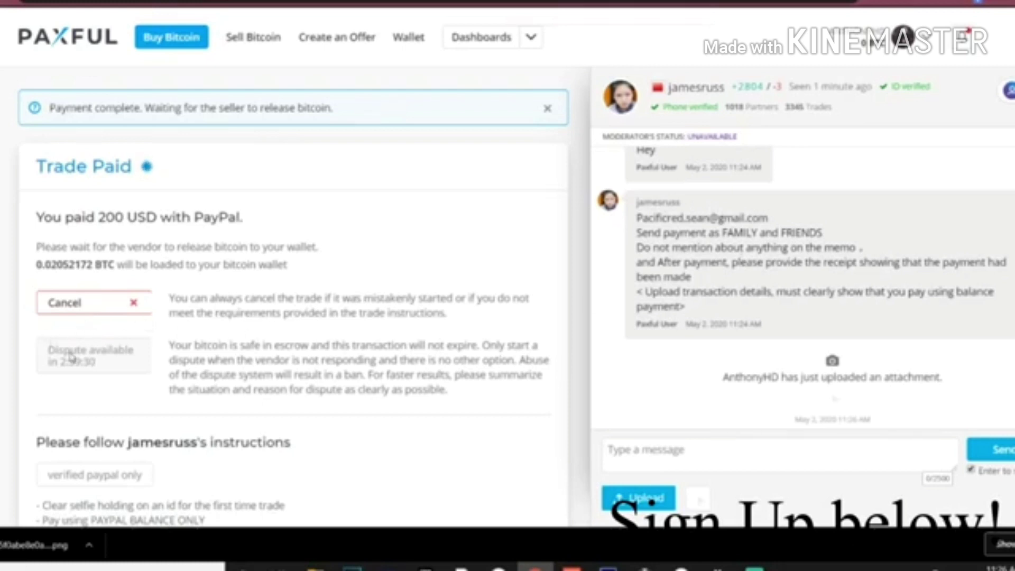
pyautogui.scroll(-1, 68, 365)
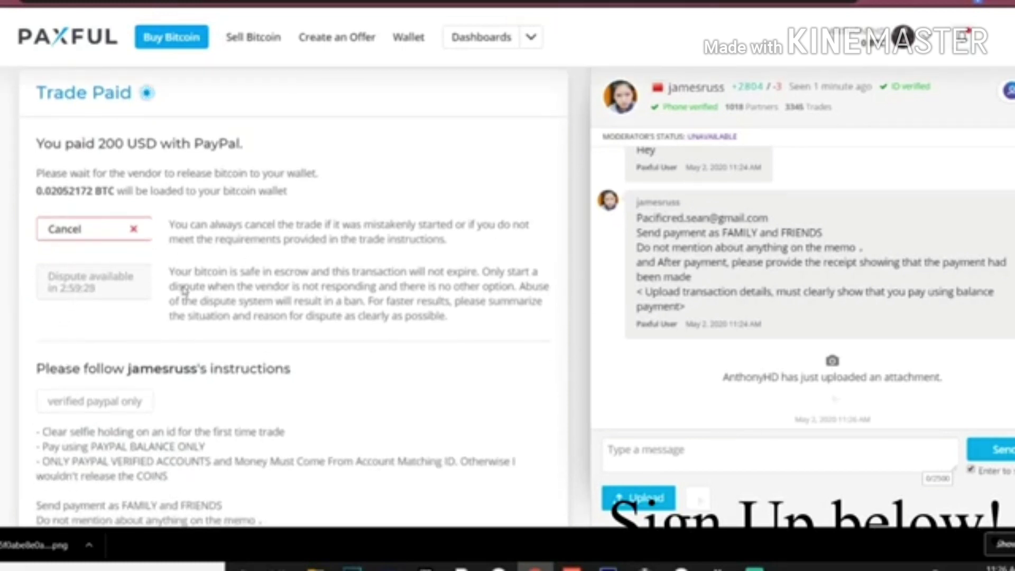
pyautogui.scroll(-1, 774, 392)
pyautogui.scroll(-3, 457, 363)
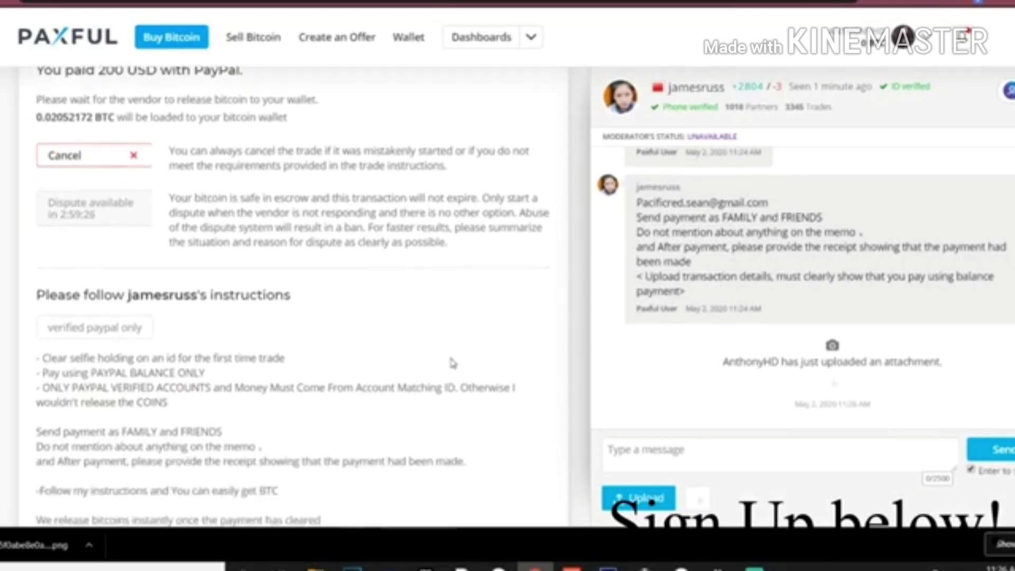
pyautogui.scroll(3, 453, 364)
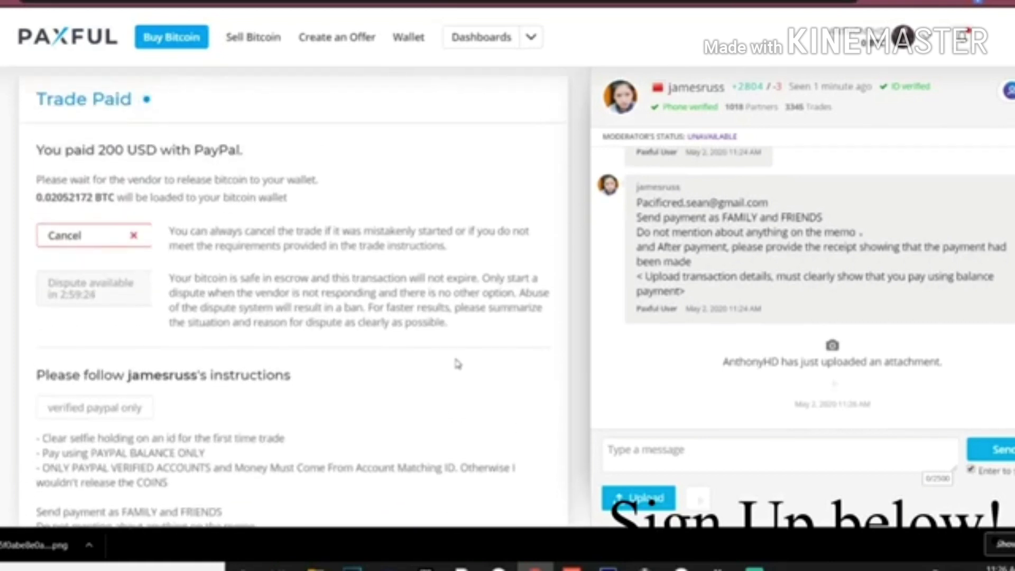
pyautogui.scroll(1, 454, 364)
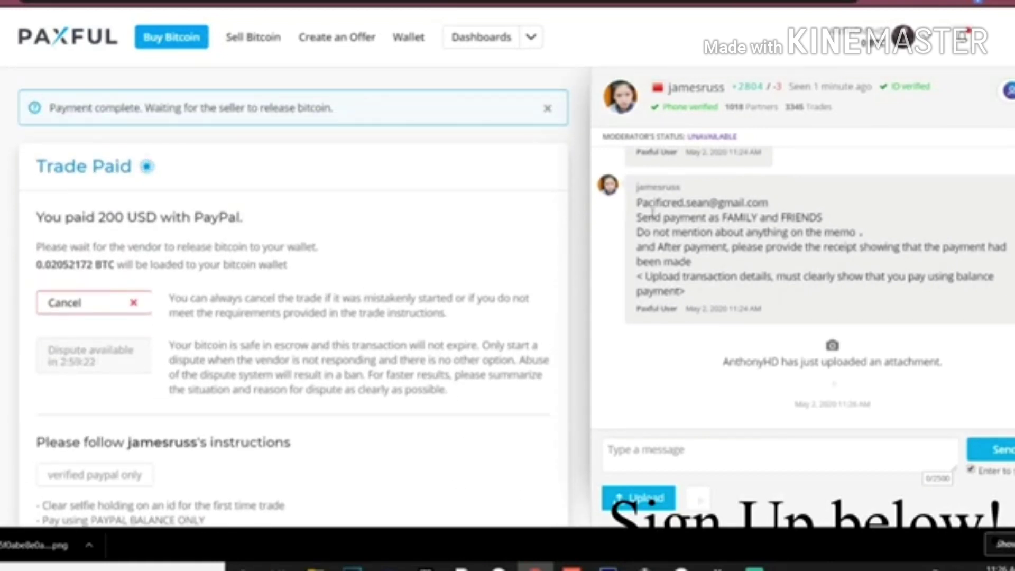
pyautogui.scroll(10, 747, 355)
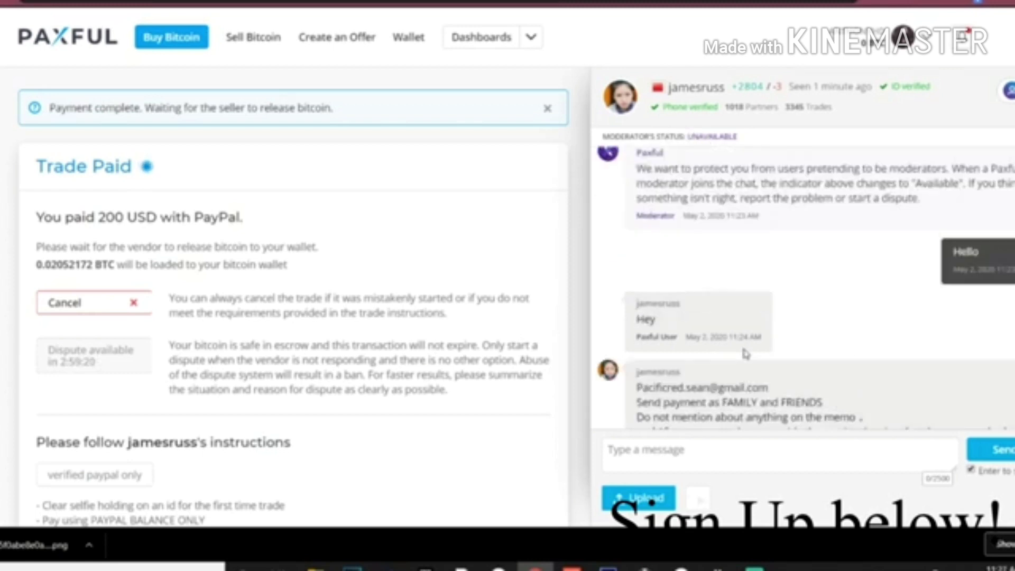
pyautogui.scroll(-5, 745, 354)
pyautogui.scroll(-5, 746, 354)
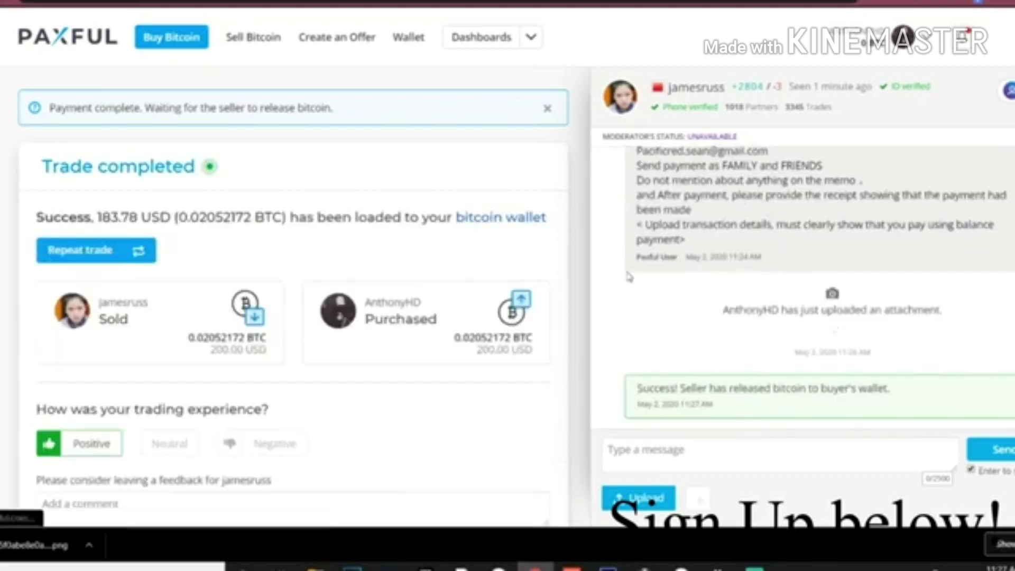
# - Leave A++ feedback for the seller and check the 0.02052172 BTC wallet balance
pyautogui.scroll(-2, 725, 295)
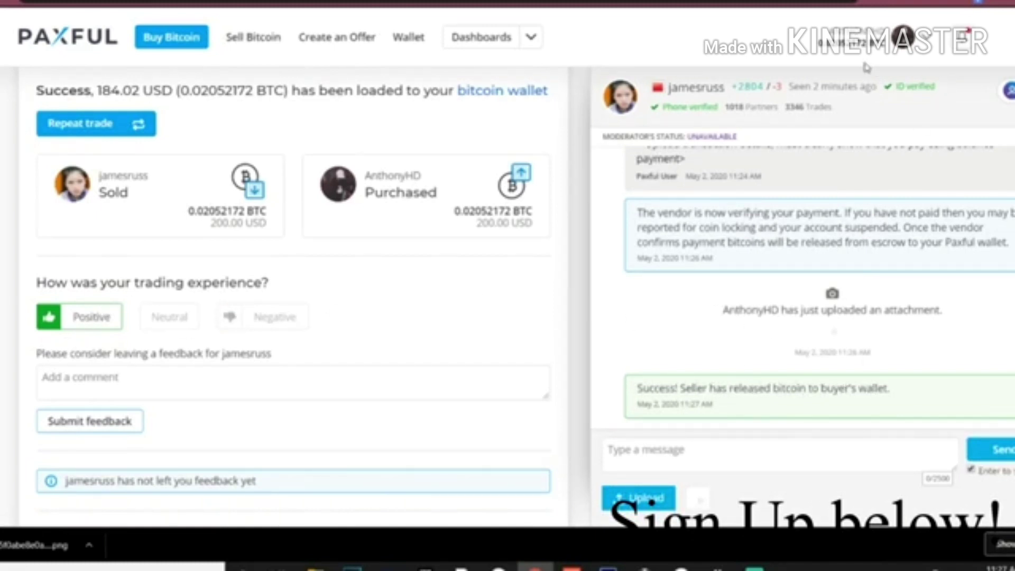
pyautogui.click(870, 42)
pyautogui.click(116, 378)
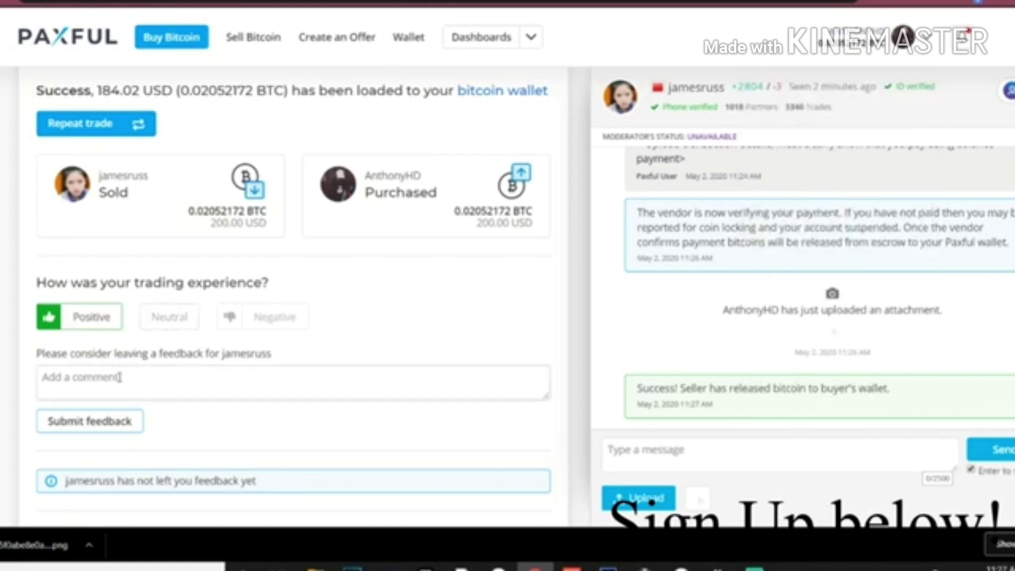
pyautogui.write('A++')
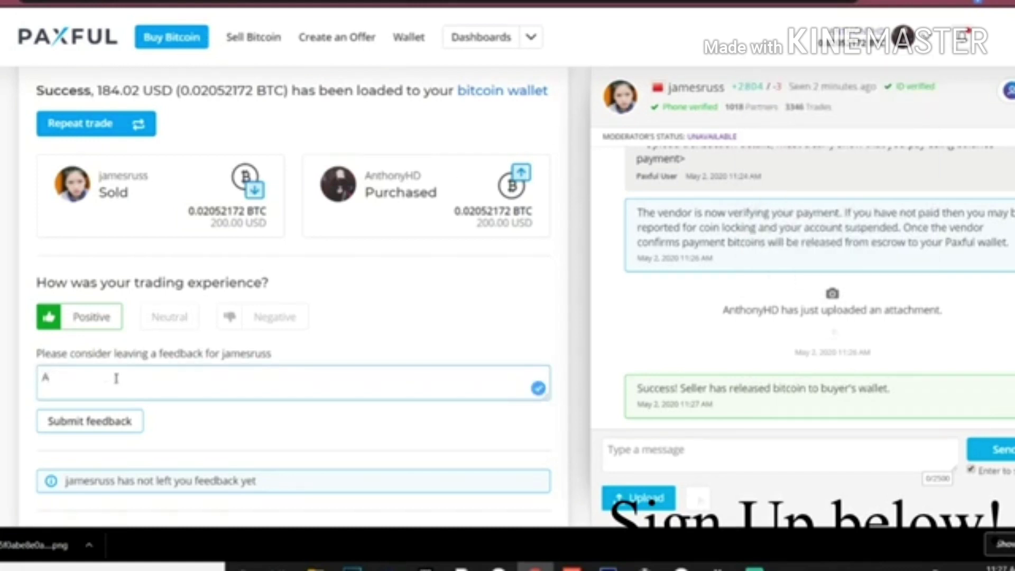
pyautogui.click(113, 418)
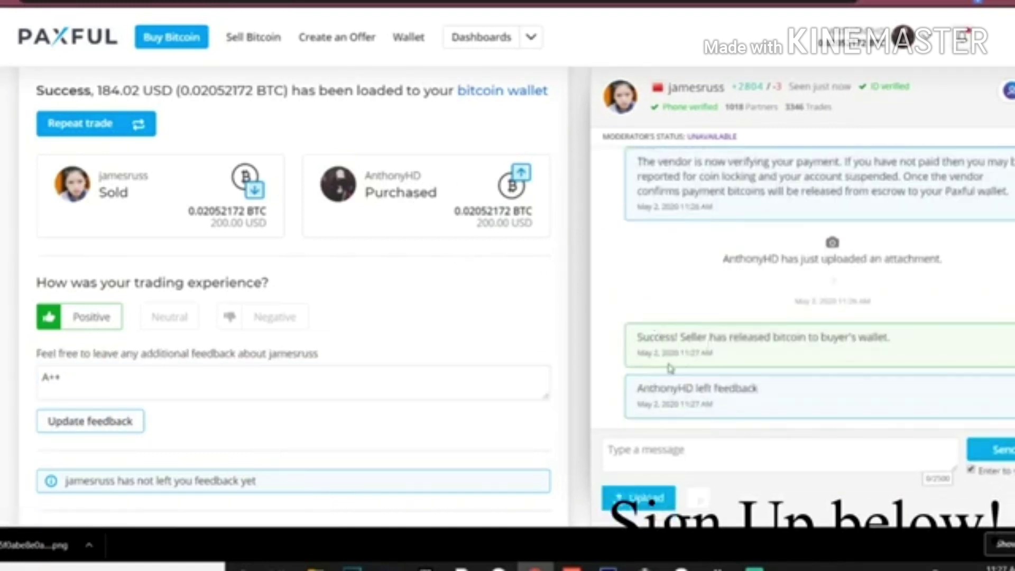
pyautogui.click(412, 37)
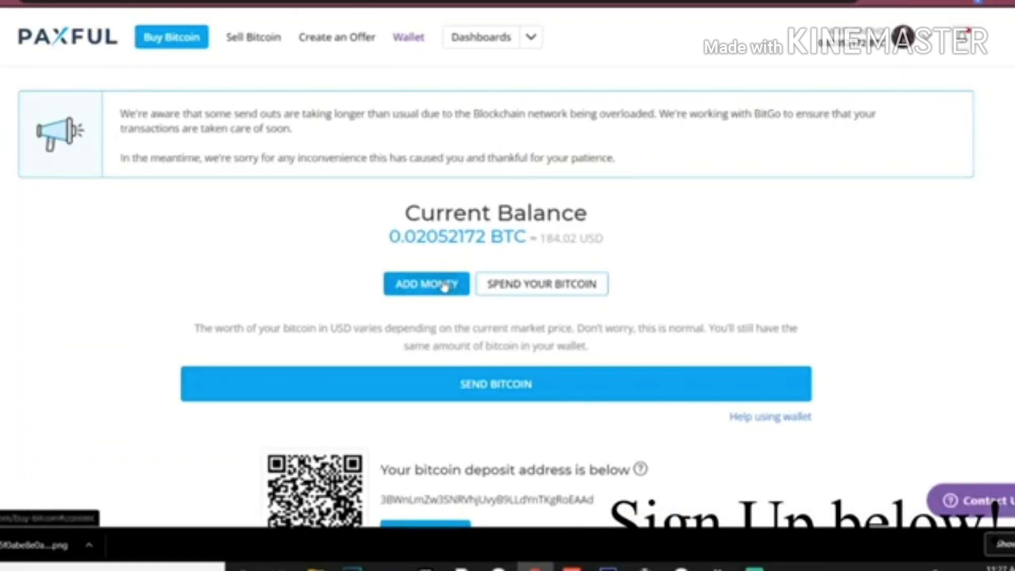
# - Highlight the wallet balance's 184.02 USD value to check it
pyautogui.doubleClick(548, 238)
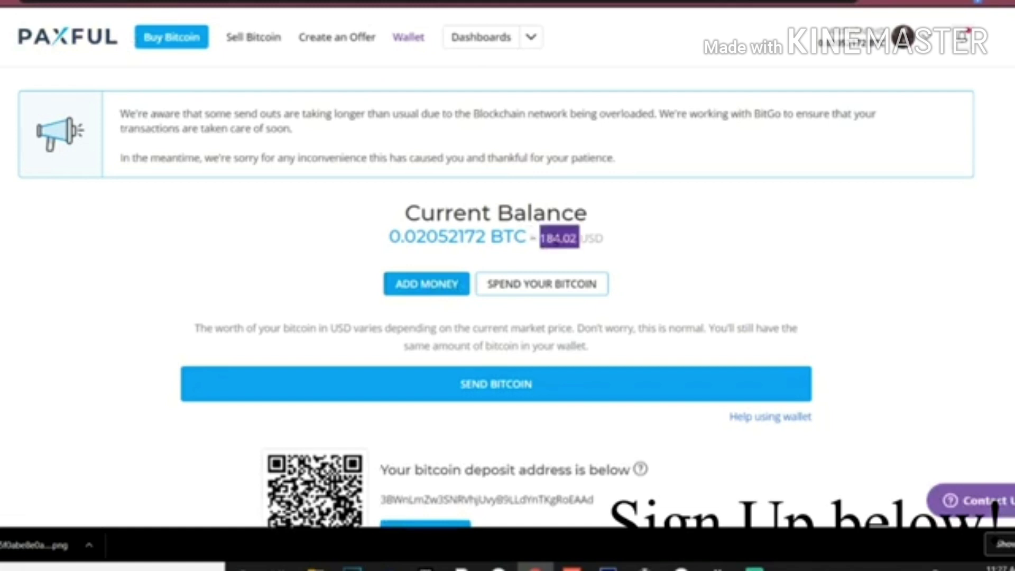
pyautogui.click(558, 242)
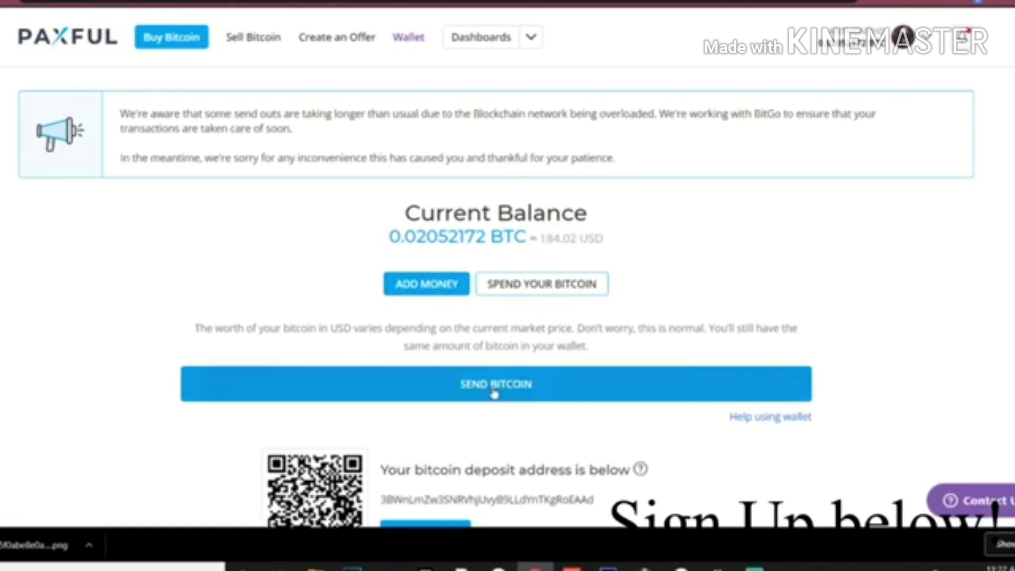
pyautogui.scroll(-8, 402, 350)
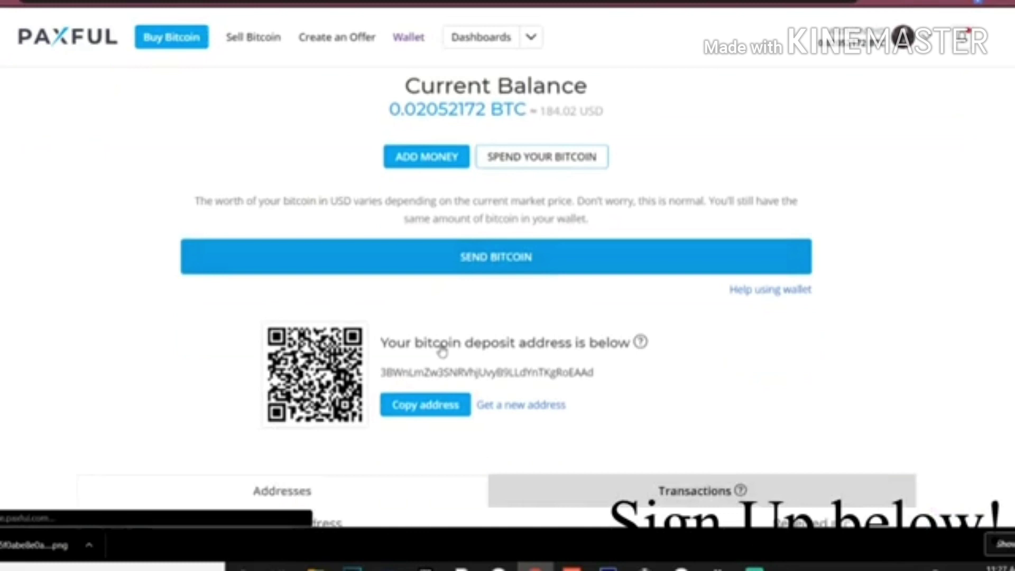
pyautogui.scroll(8, 454, 341)
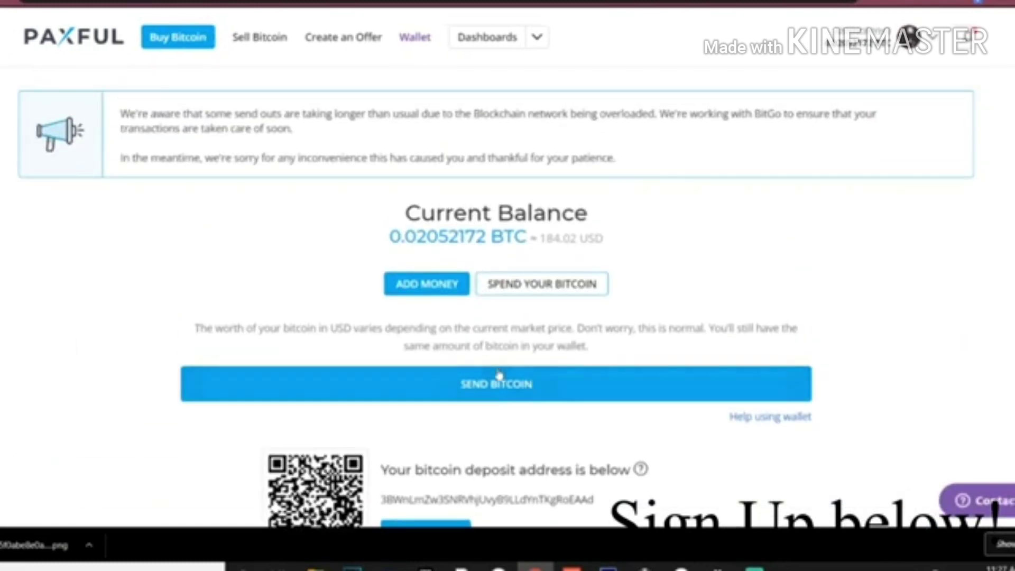
# - Start a bitcoin send and paste the external receiving address
pyautogui.click(483, 385)
pyautogui.click(437, 224)
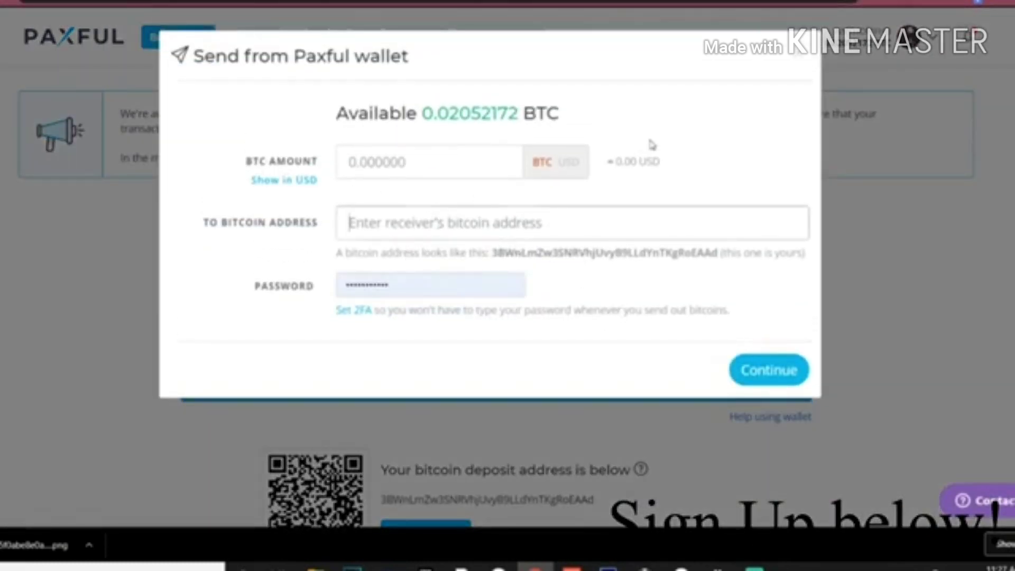
pyautogui.hotkey('ctrl', 't')
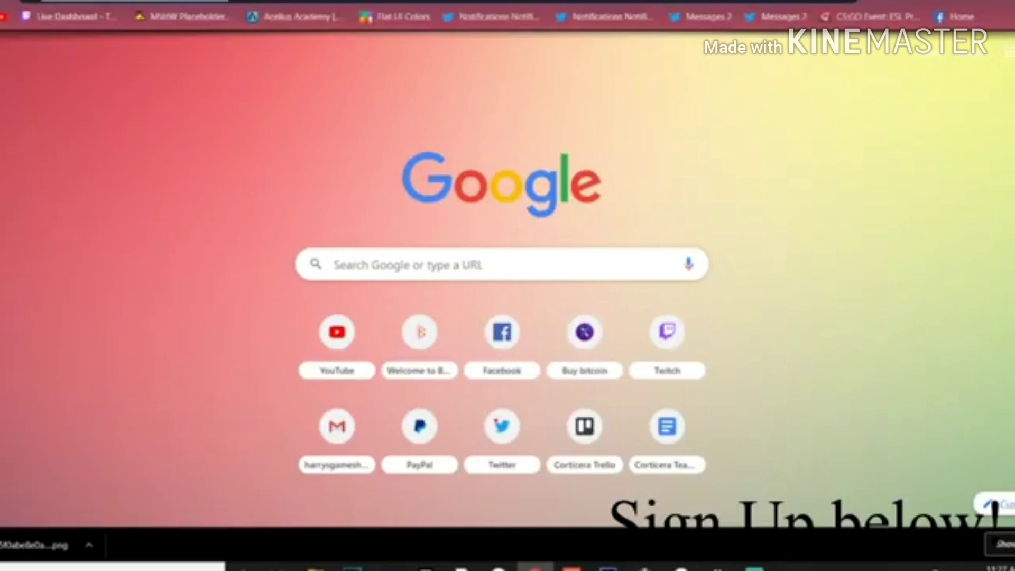
pyautogui.hotkey('ctrl', 'w')
pyautogui.write('1Mt6pgsmAeL4i4degXNXDSZ6TS4tjbR3j7')
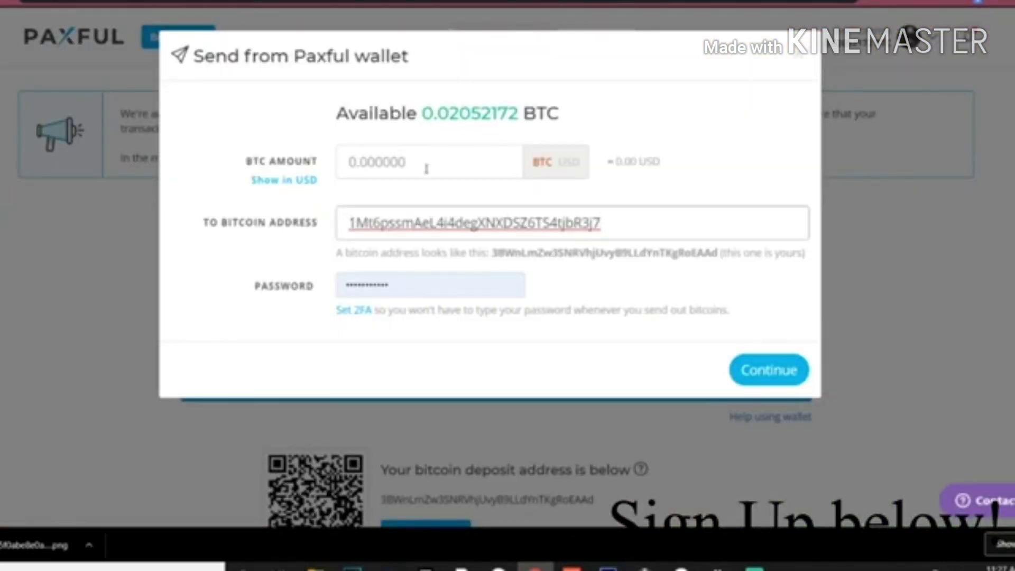
# - Fill the amount with the full 0.02052172 BTC (184.02 USD) available balance
pyautogui.click(426, 168)
pyautogui.click(471, 119)
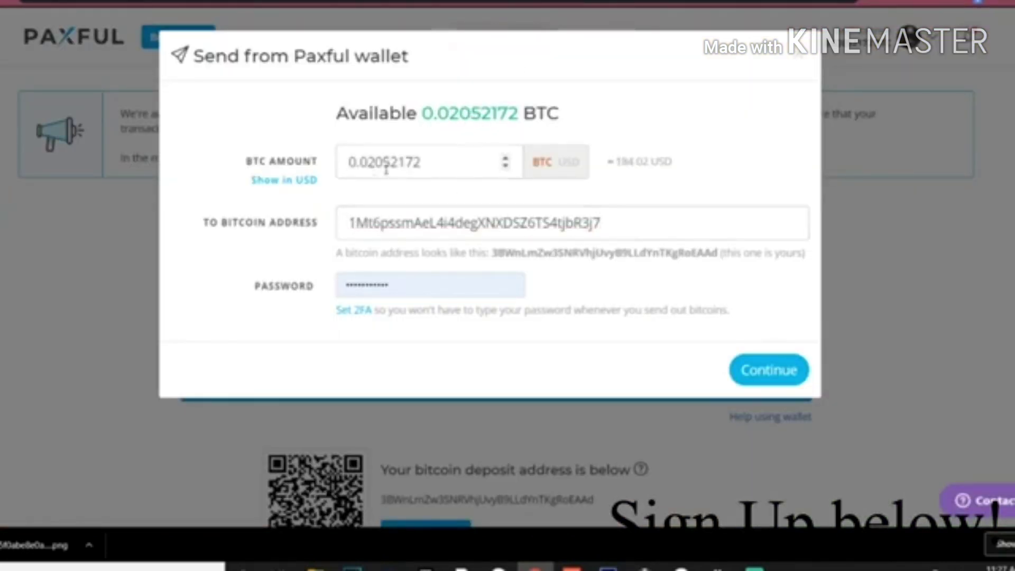
pyautogui.click(570, 167)
pyautogui.moveTo(419, 161); pyautogui.dragTo(330, 171)
pyautogui.doubleClick(646, 159)
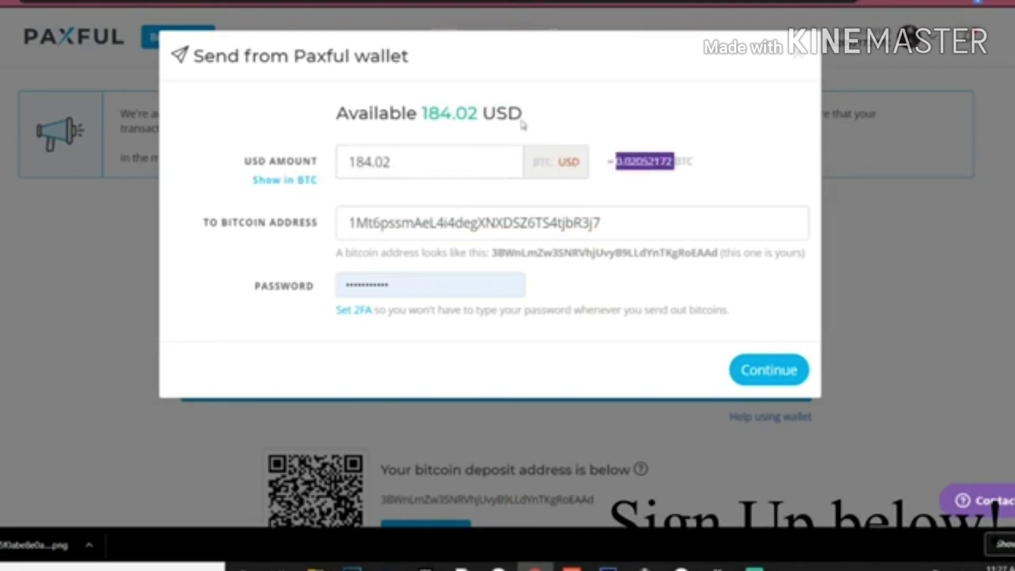
# - Review the 179.54 USD send and 4.48 USD fee, then send the bitcoin
pyautogui.click(775, 376)
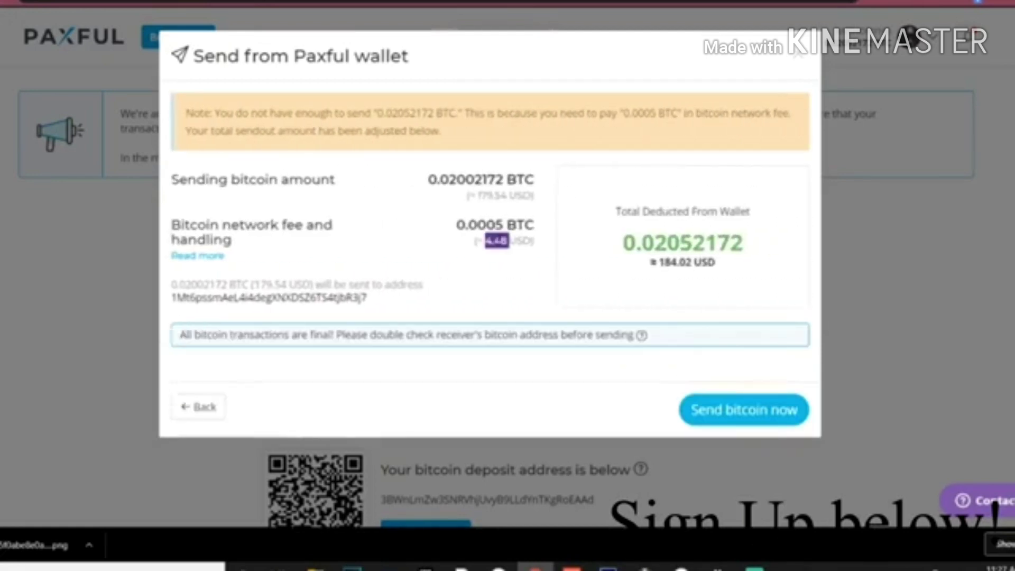
pyautogui.doubleClick(480, 196)
pyautogui.click(488, 193)
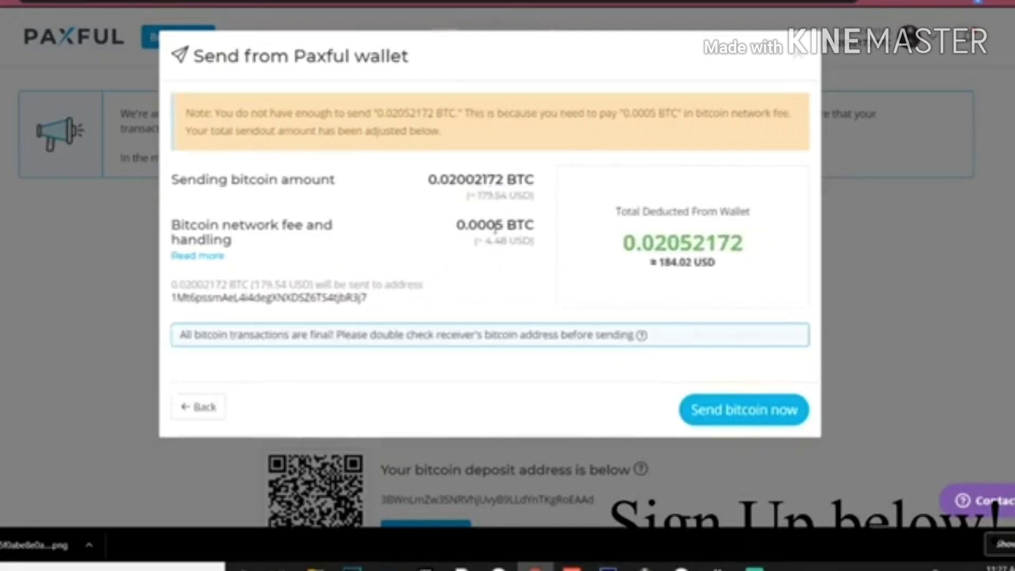
pyautogui.doubleClick(497, 241)
pyautogui.click(498, 239)
pyautogui.click(729, 411)
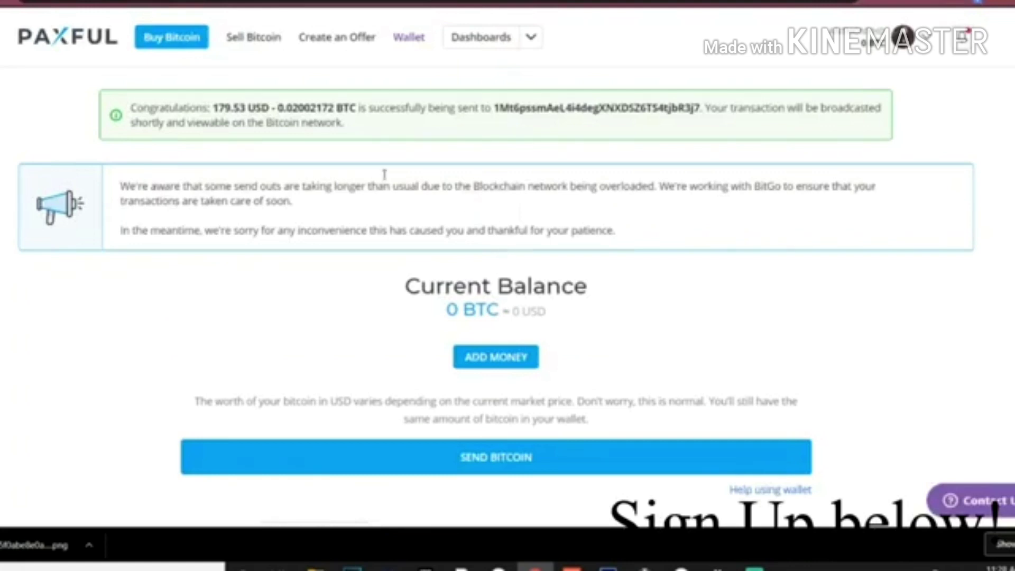
# - Check the send confirmation and mark the queued send notification as read
pyautogui.tripleClick(215, 104)
pyautogui.click(928, 120)
pyautogui.click(963, 43)
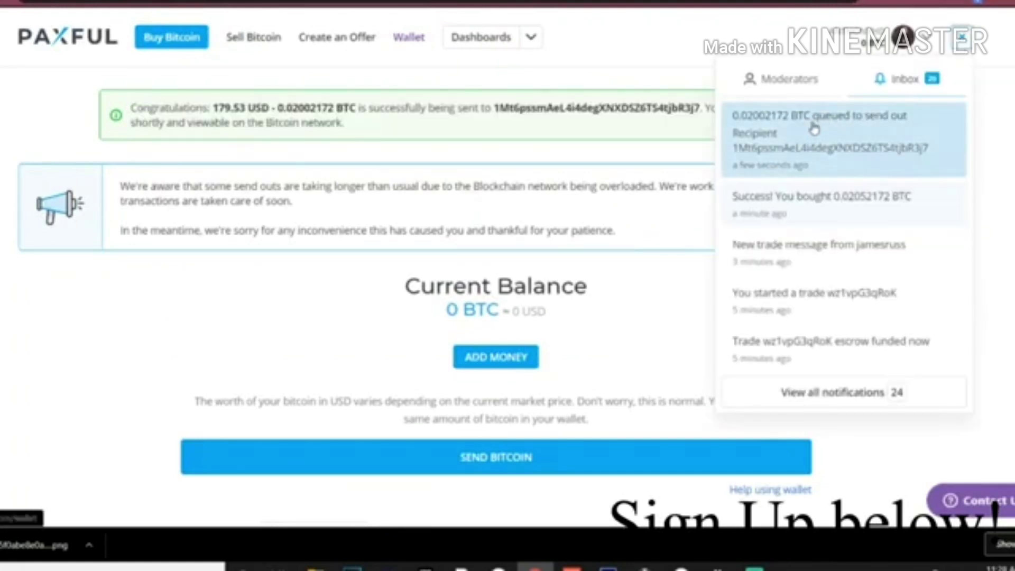
pyautogui.click(764, 143)
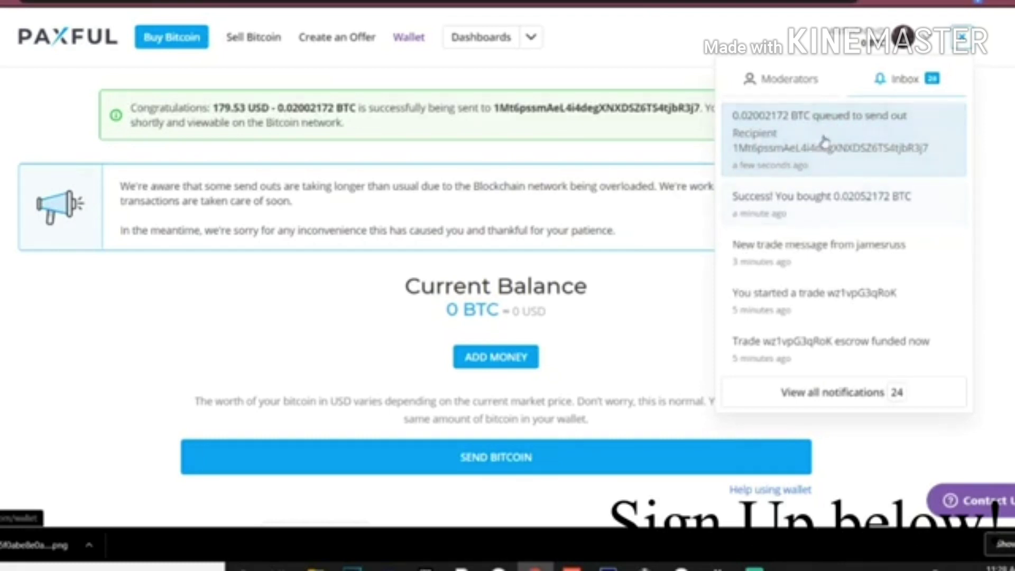
# - Browse the full notifications page showing the 0.02002172 BTC transfer queued to send
pyautogui.click(846, 393)
pyautogui.scroll(-3, 481, 334)
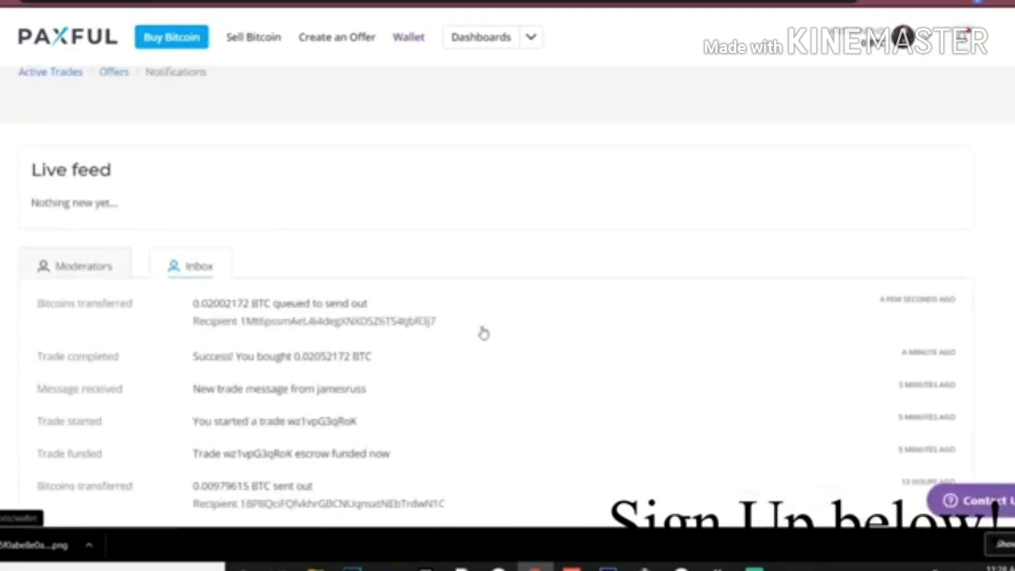
pyautogui.scroll(-1, 317, 262)
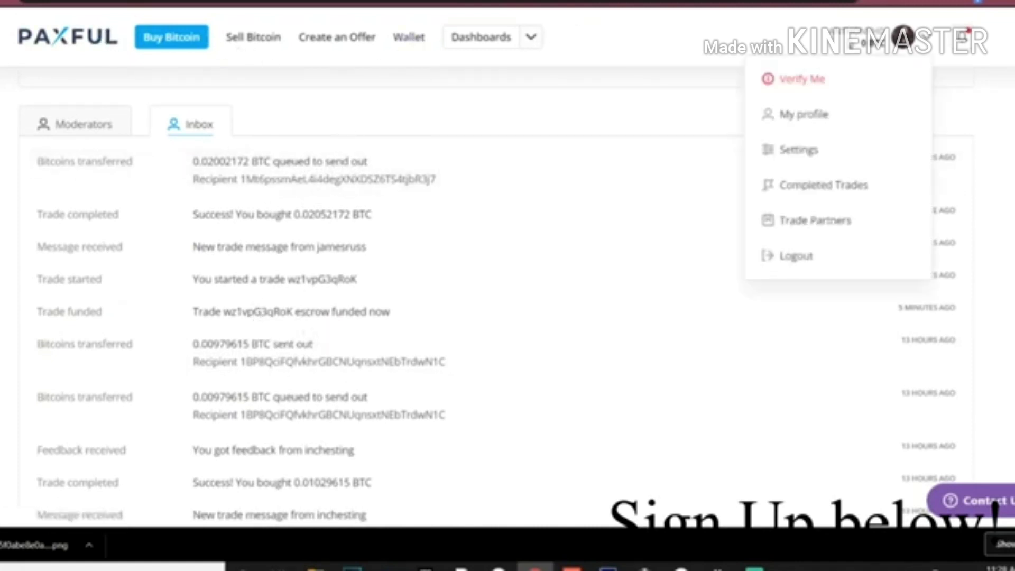
pyautogui.scroll(4, 304, 220)
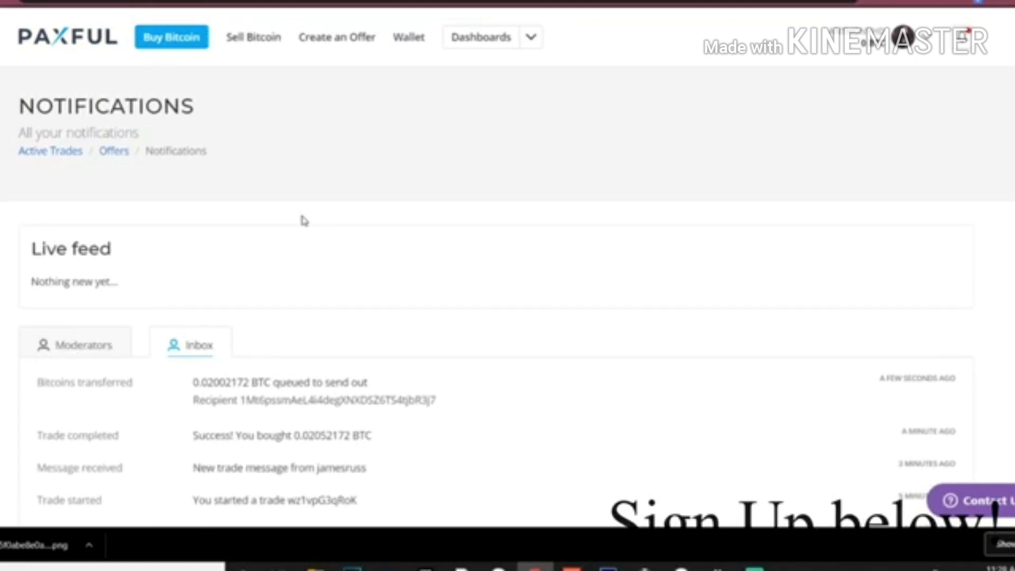
# - Return to Buy Bitcoin and list all 330 payment methods
pyautogui.click(170, 46)
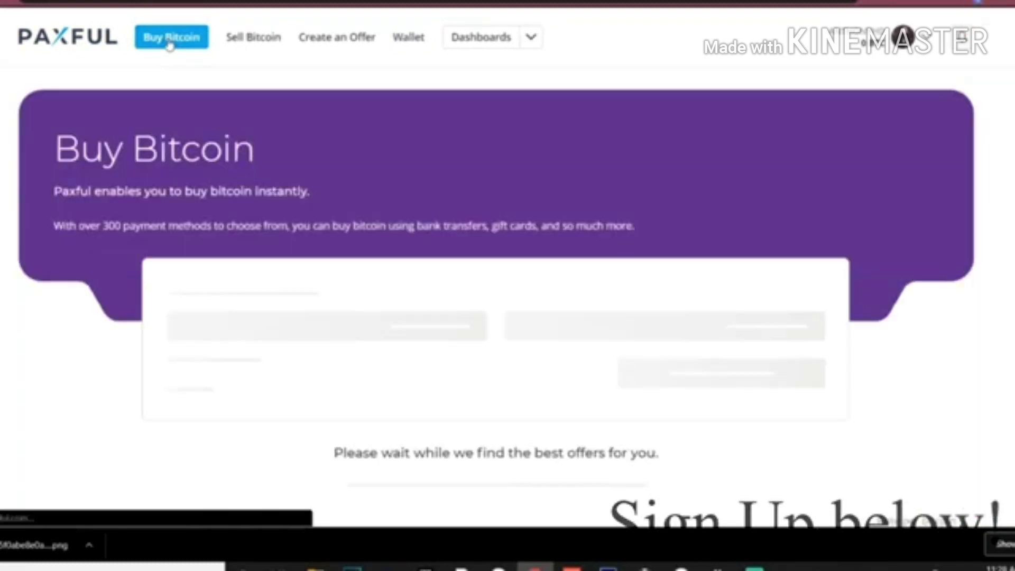
pyautogui.scroll(-3, 470, 186)
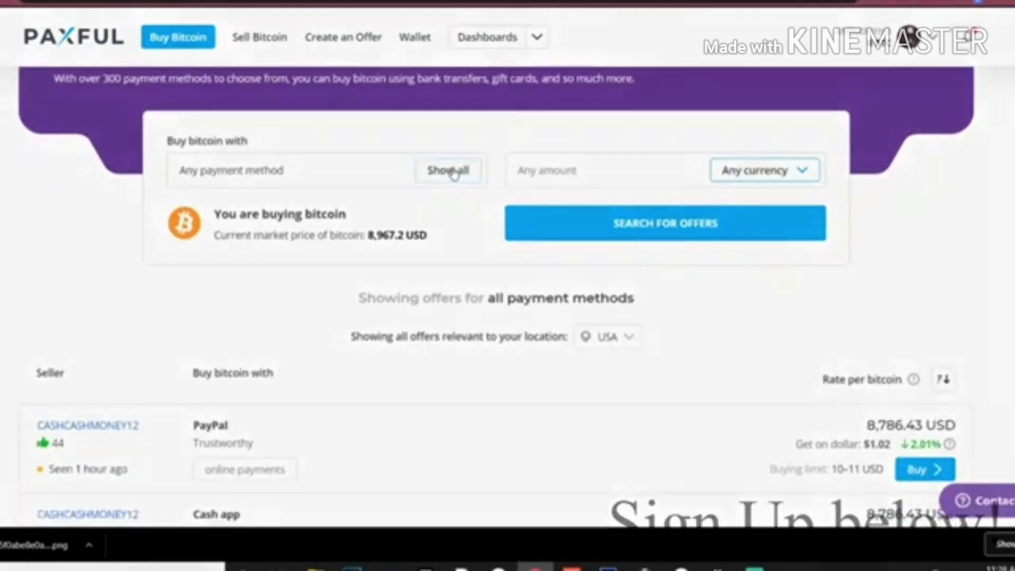
pyautogui.click(451, 170)
pyautogui.scroll(-6, 381, 238)
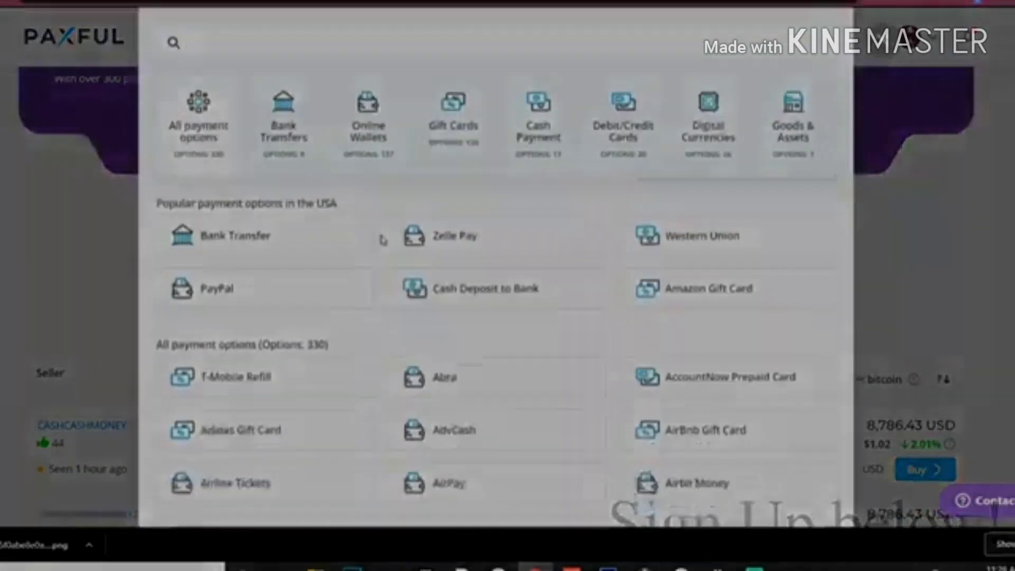